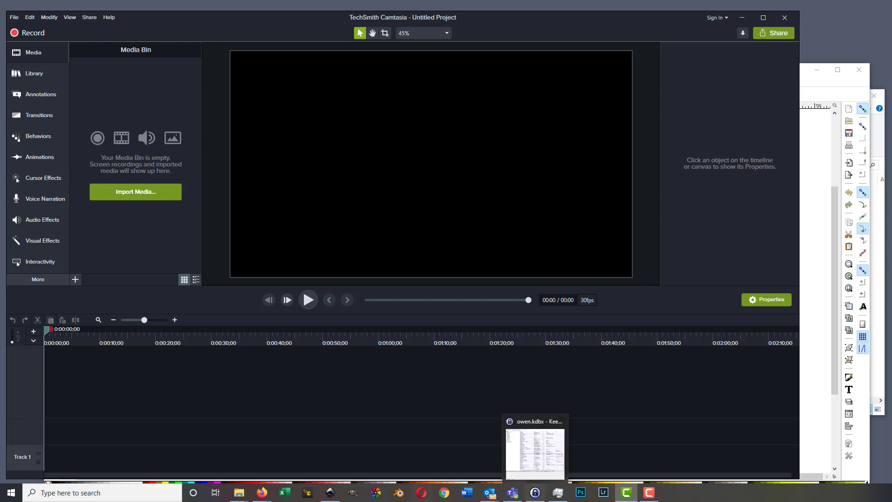
Switch to Inkscape and set the document's display units to px in the document properties.
{"action": "left_click", "coordinate": [327, 495]}
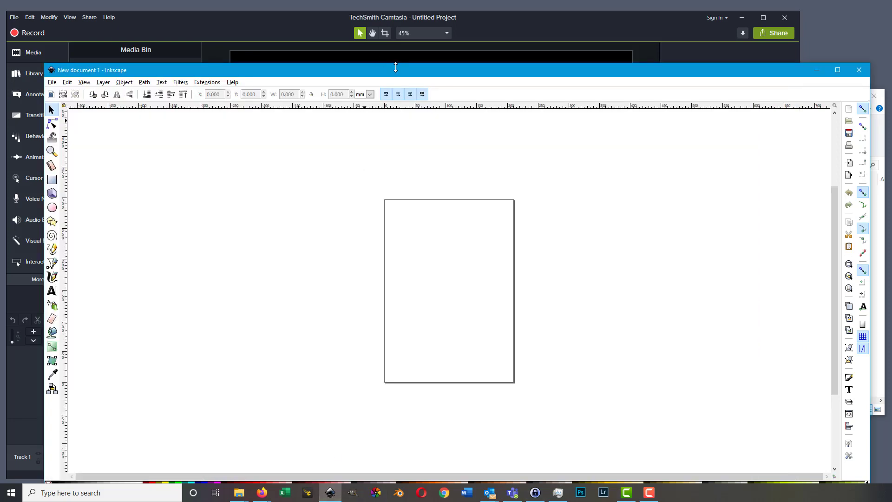
{"action": "left_click_drag", "start_coordinate": [395, 64], "coordinate": [387, 42]}
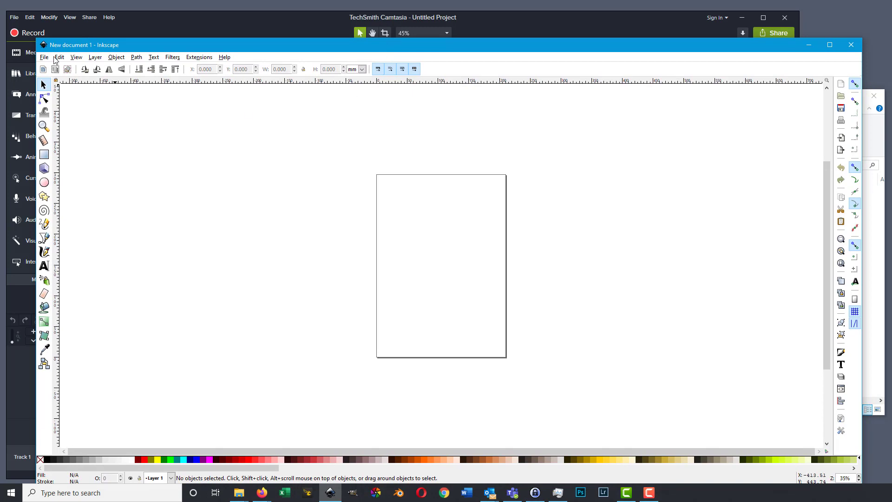
{"action": "left_click", "coordinate": [47, 58]}
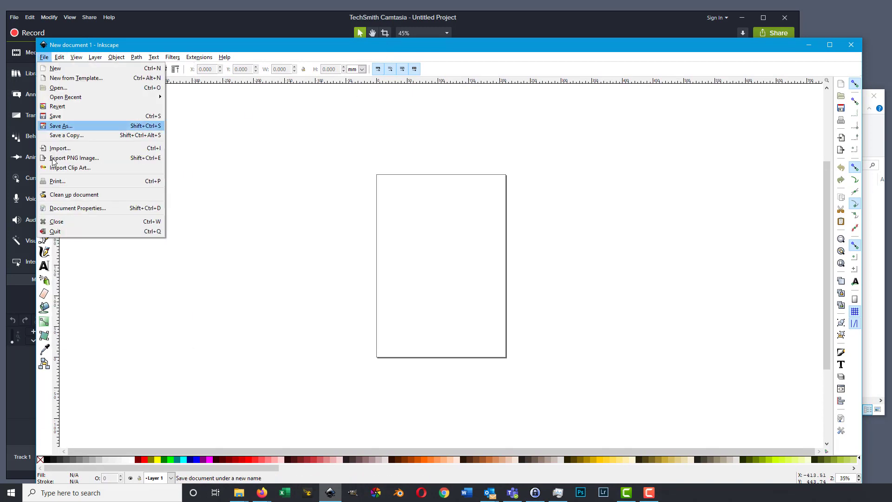
{"action": "left_click", "coordinate": [63, 209]}
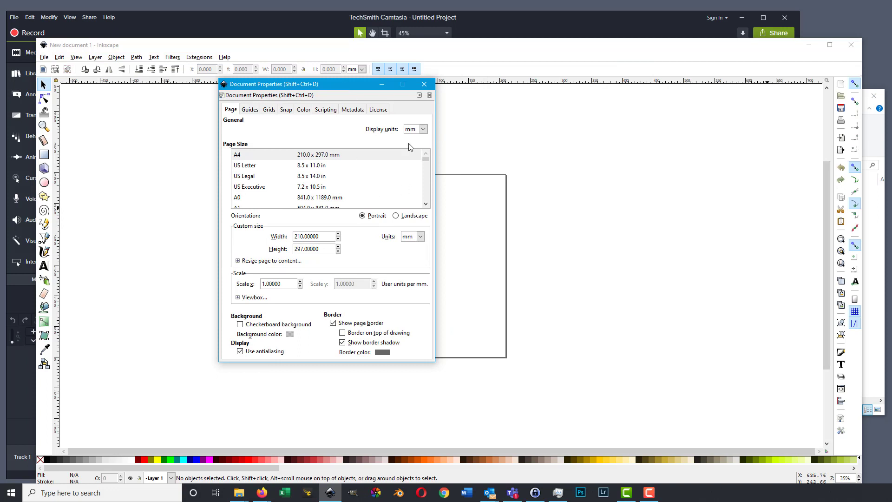
{"action": "left_click", "coordinate": [423, 130]}
{"action": "left_click", "coordinate": [417, 200]}
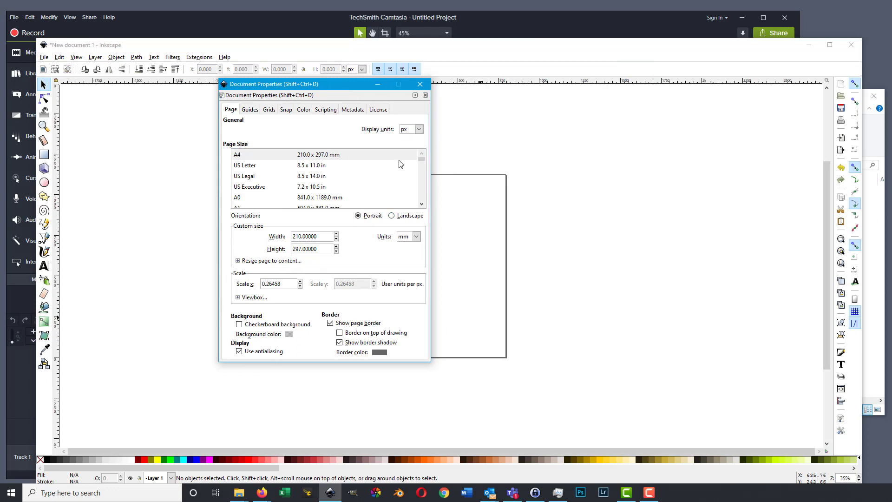
Set the custom page size to 1920 px wide and 1080 px high, with px as its units.
{"action": "left_click", "coordinate": [417, 237]}
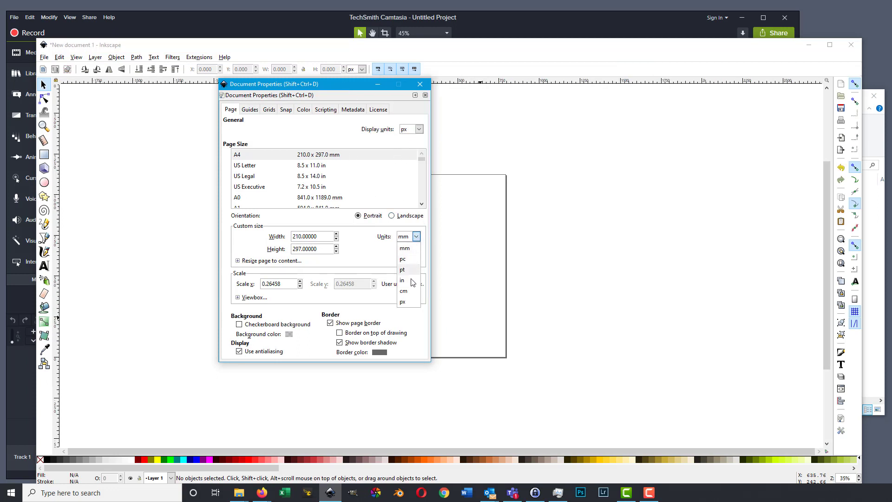
{"action": "left_click", "coordinate": [407, 304]}
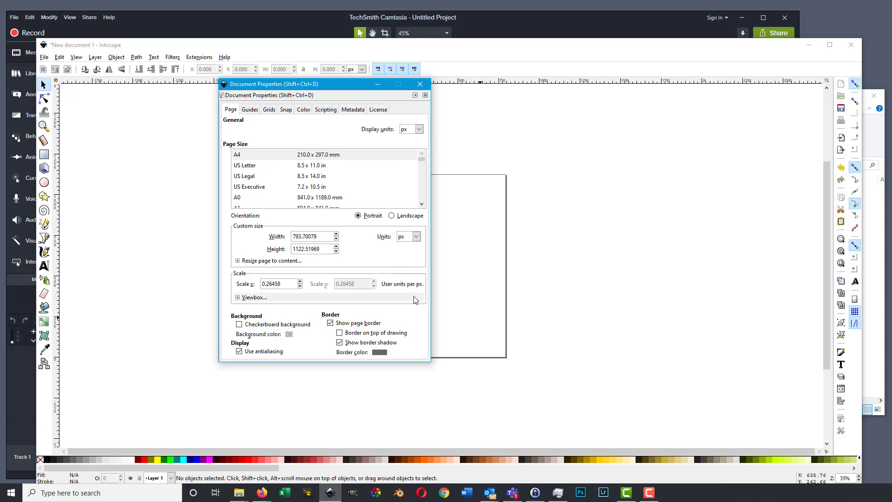
{"action": "double_click", "coordinate": [324, 239]}
{"action": "type", "text": "1"}
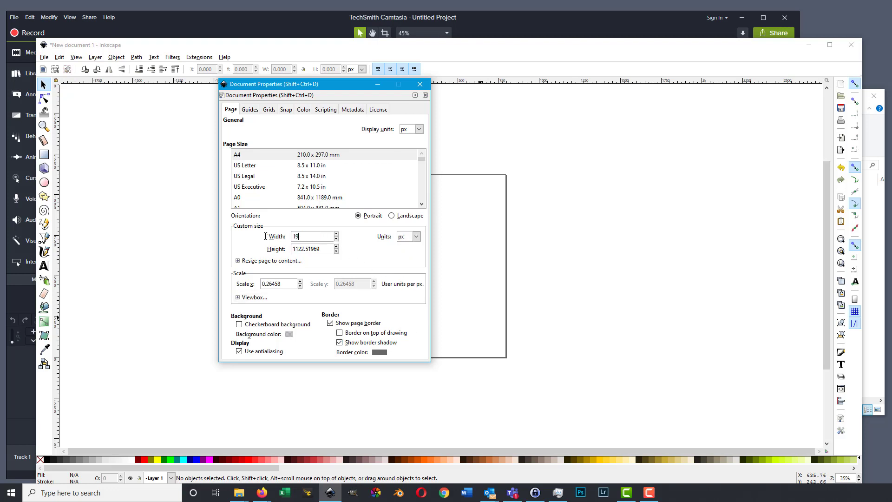
{"action": "type", "text": "920"}
{"action": "key", "text": "Tab"}
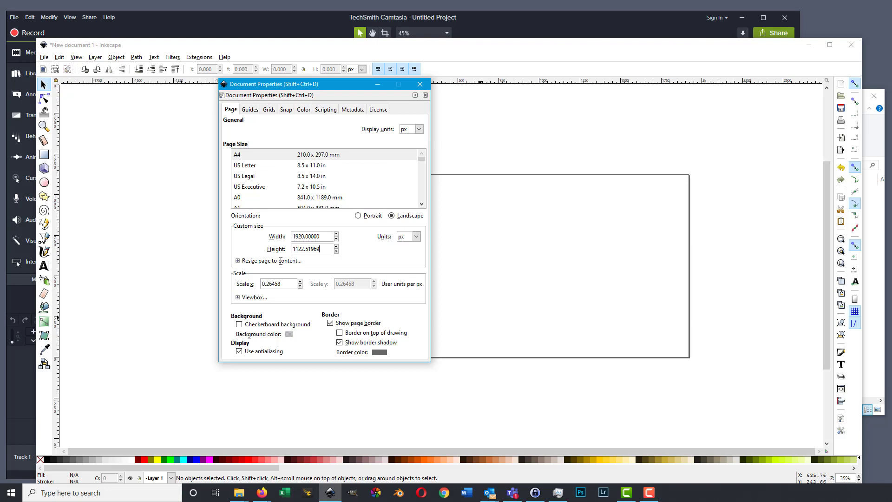
{"action": "double_click", "coordinate": [287, 250]}
{"action": "type", "text": "1080"}
{"action": "key", "text": "Tab"}
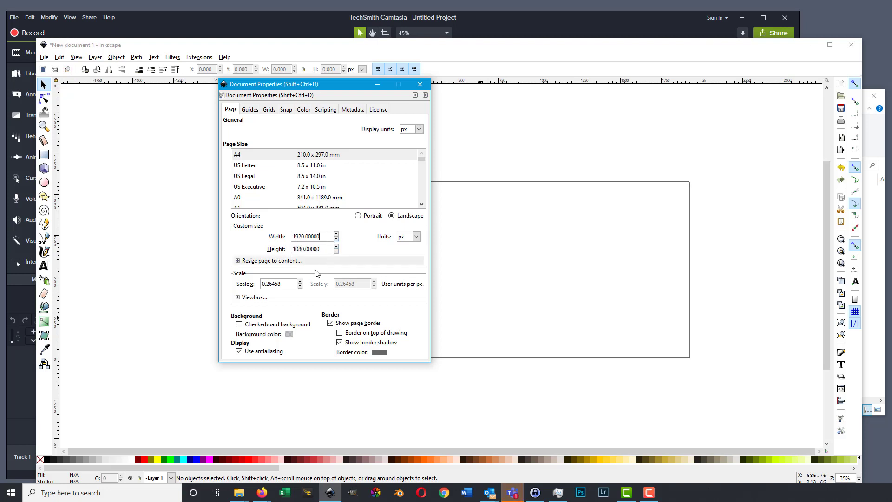
Expand the Viewbox settings and set the horizontal document scale to 1 user unit per px.
{"action": "left_click", "coordinate": [237, 297]}
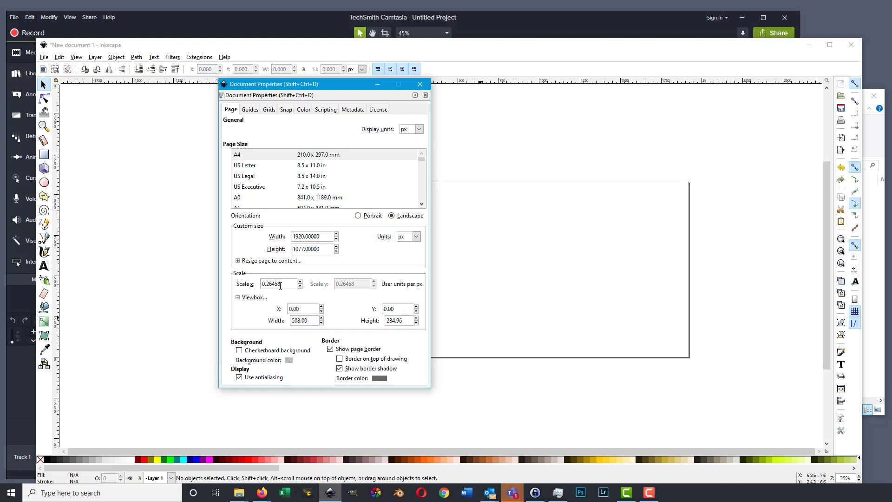
{"action": "double_click", "coordinate": [255, 285]}
{"action": "type", "text": "1"}
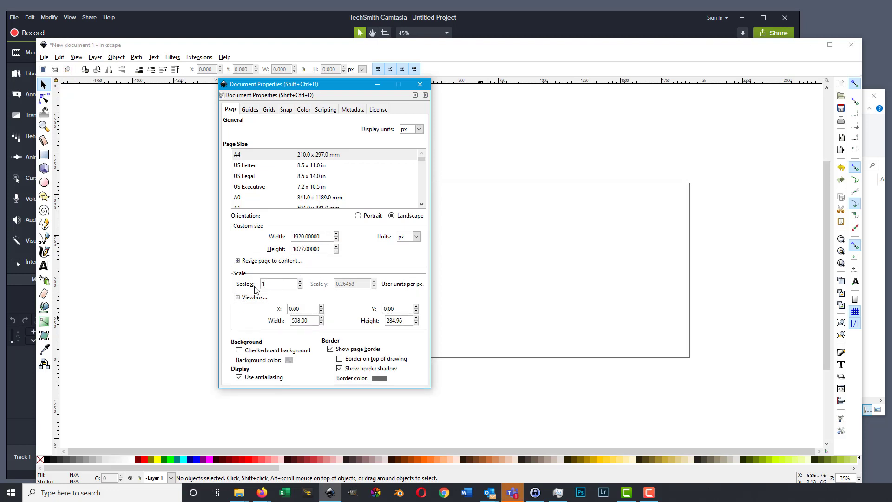
{"action": "left_click", "coordinate": [313, 321]}
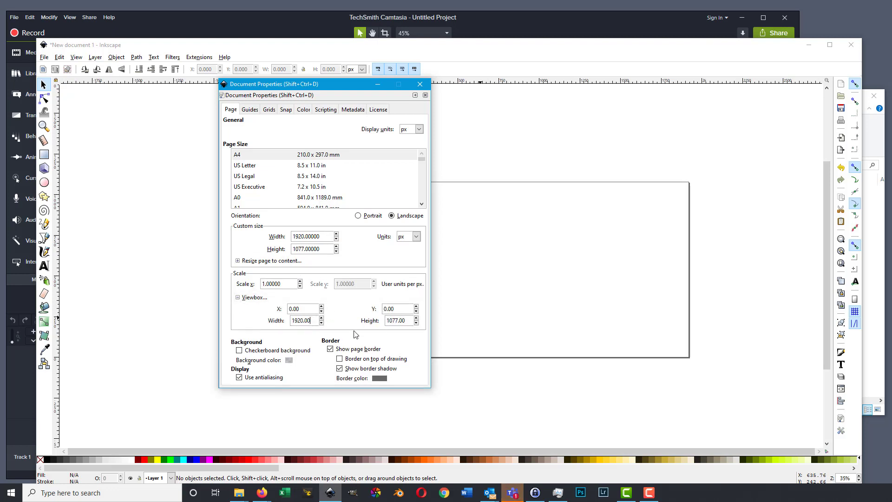
Re-enter the custom page height as 1080 px.
{"action": "left_click_drag", "start_coordinate": [329, 250], "coordinate": [267, 252]}
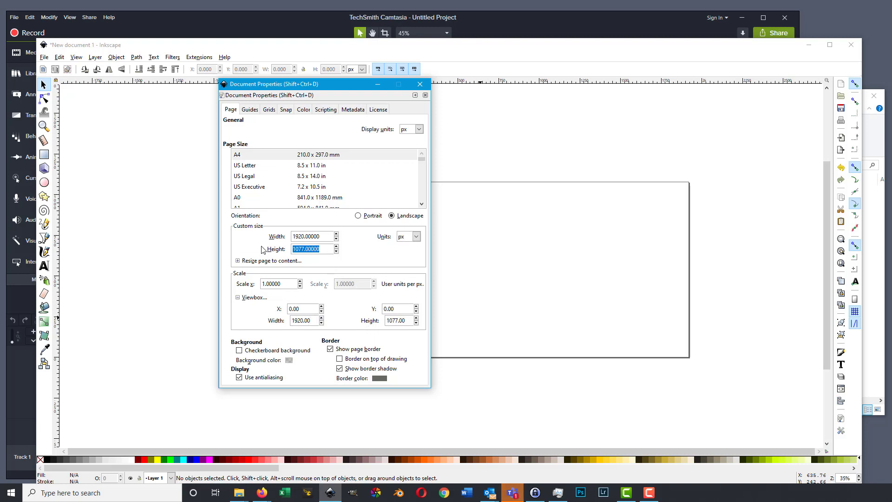
{"action": "type", "text": "1080"}
{"action": "left_click", "coordinate": [332, 239]}
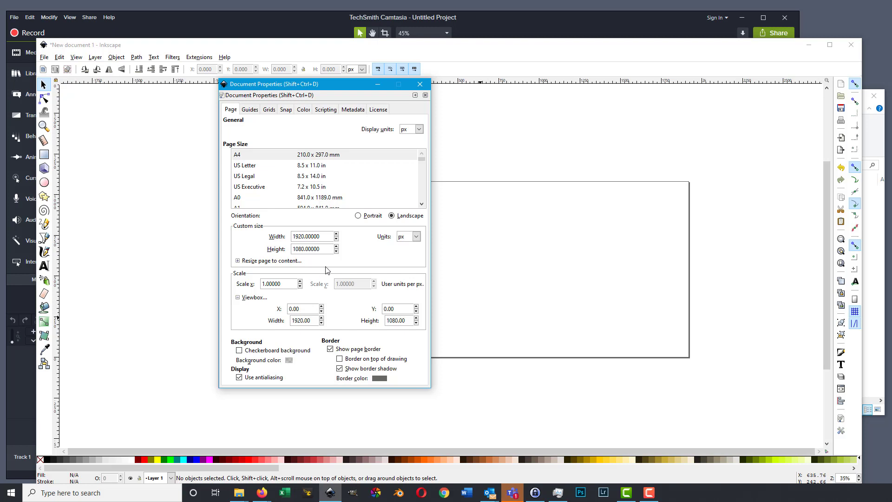
Reveal the margin options for resizing the page to content and reposition the document properties dialog.
{"action": "left_click_drag", "start_coordinate": [371, 80], "coordinate": [445, 112]}
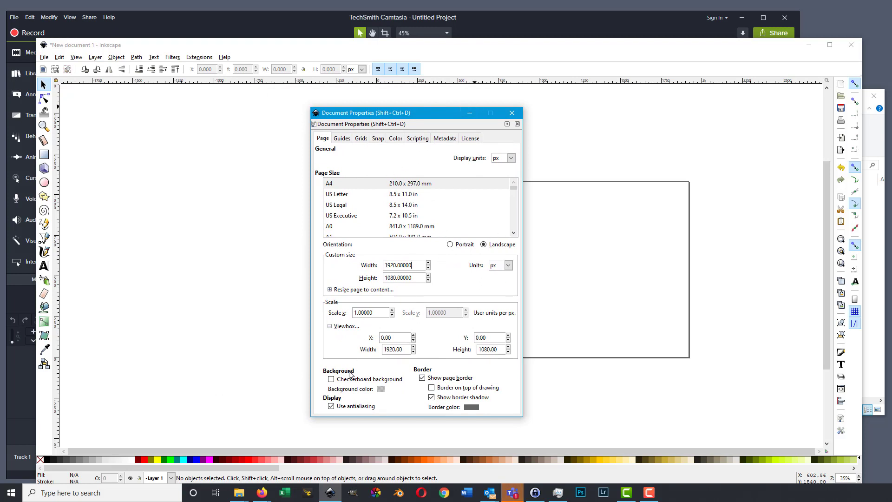
{"action": "left_click", "coordinate": [330, 289]}
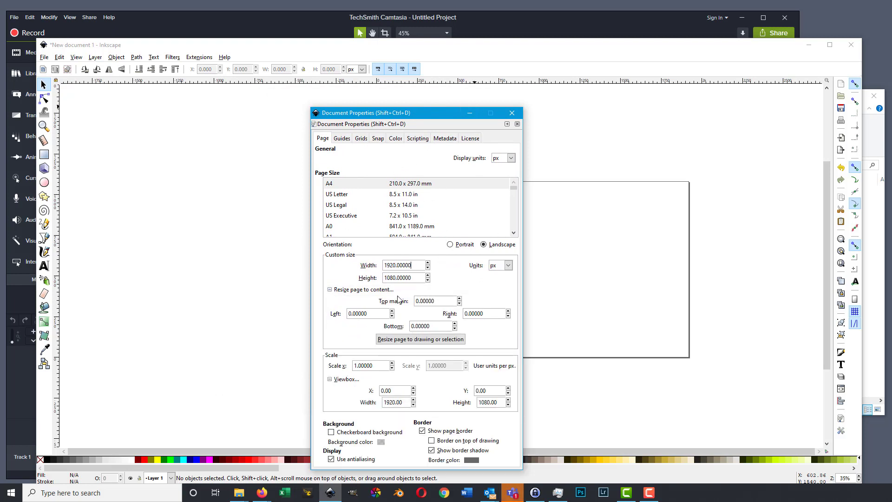
{"action": "left_click_drag", "start_coordinate": [430, 113], "coordinate": [429, 45]}
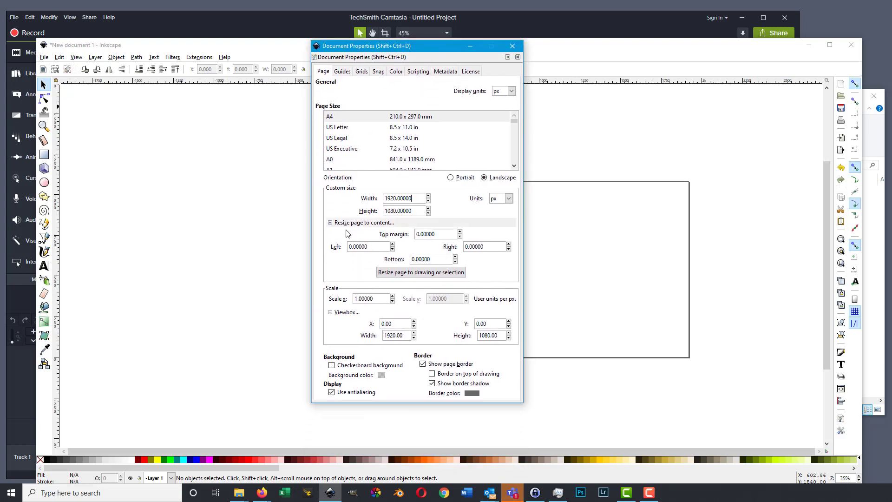
Try a horizontal document scale of 96 user units per px.
{"action": "double_click", "coordinate": [376, 298]}
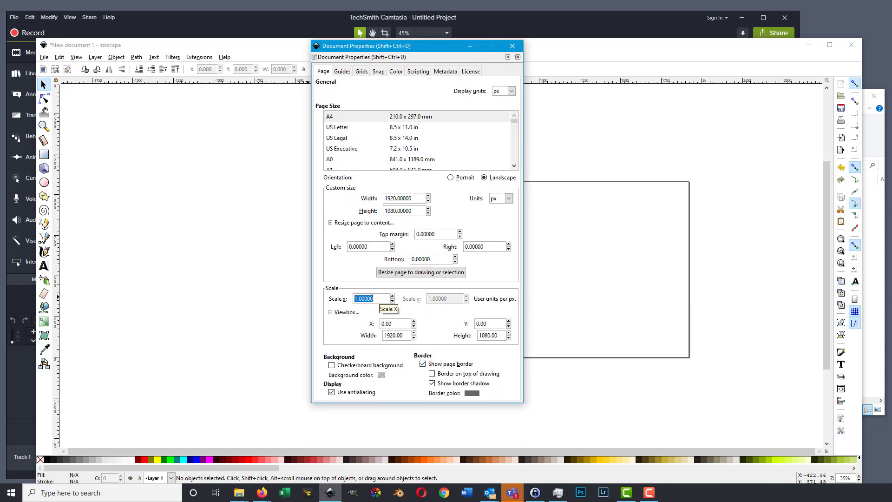
{"action": "left_click", "coordinate": [373, 299]}
{"action": "key", "text": "ctrl+a"}
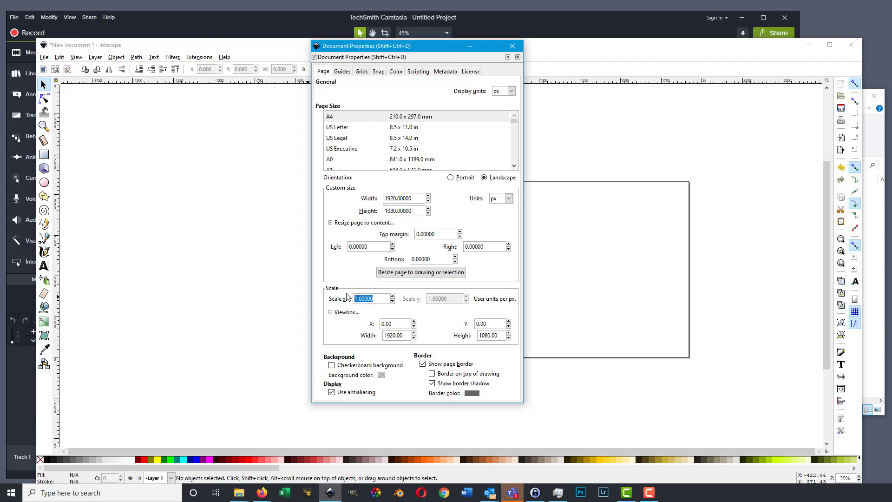
{"action": "type", "text": "96"}
{"action": "left_click", "coordinate": [400, 323]}
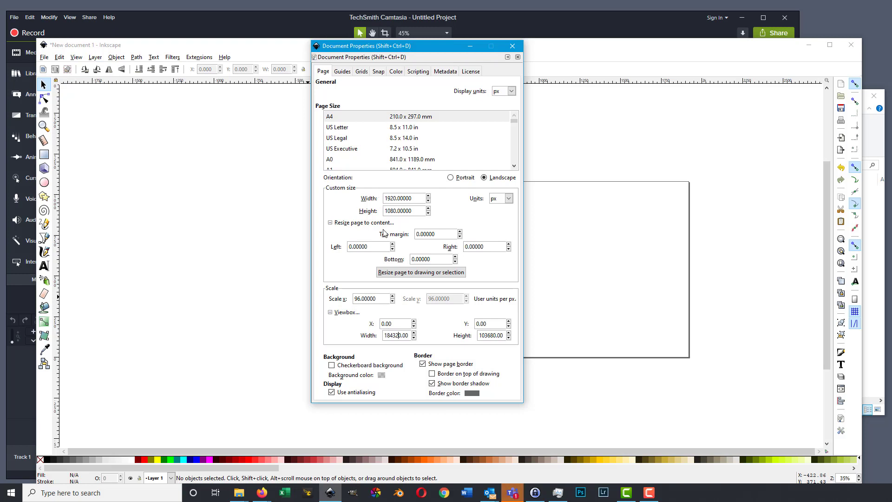
Restore the horizontal document scale to 1.
{"action": "double_click", "coordinate": [380, 298]}
{"action": "type", "text": "1"}
{"action": "left_click", "coordinate": [398, 321]}
Turn on the checkerboard background and close the document properties.
{"action": "left_click", "coordinate": [331, 365]}
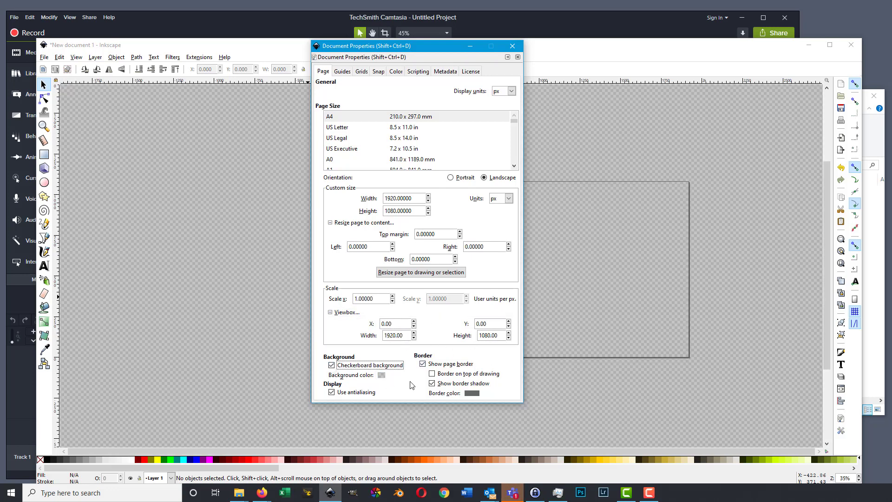
{"action": "left_click_drag", "start_coordinate": [436, 46], "coordinate": [401, 69]}
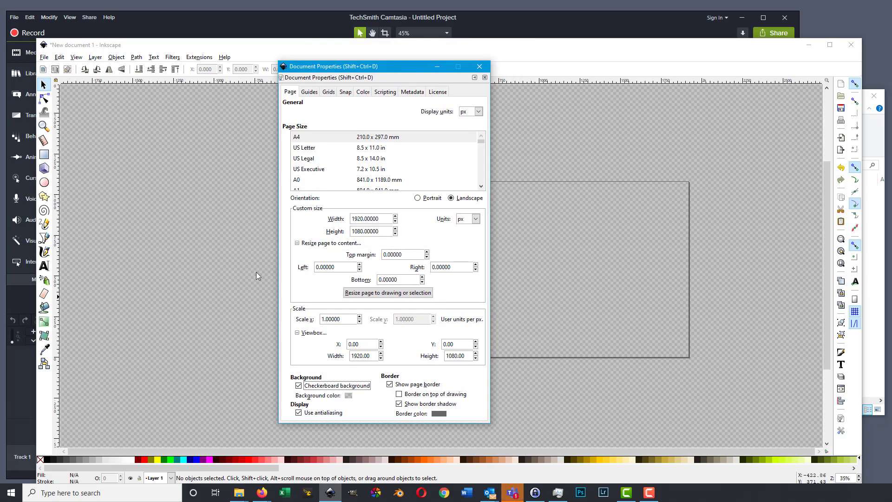
{"action": "left_click", "coordinate": [478, 69]}
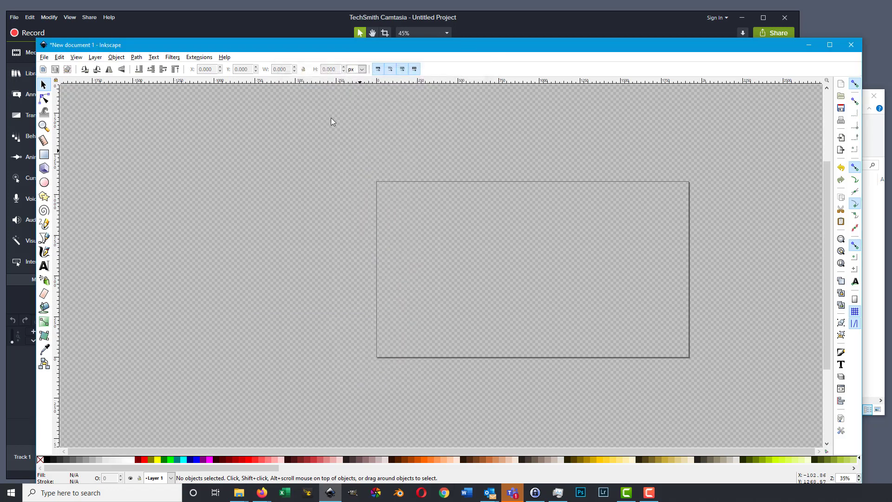
Draw a rectangle of about 1954 by 1137 px covering the whole page.
{"action": "left_click_drag", "start_coordinate": [564, 212], "coordinate": [425, 185]}
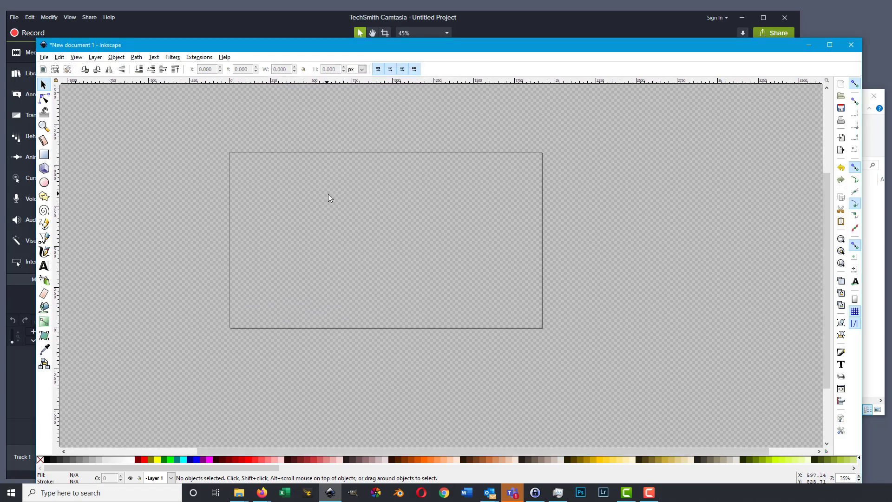
{"action": "scroll", "coordinate": [325, 194], "scroll_direction": "up", "scroll_amount": 1, "text": "ctrl"}
{"action": "left_click", "coordinate": [44, 155]}
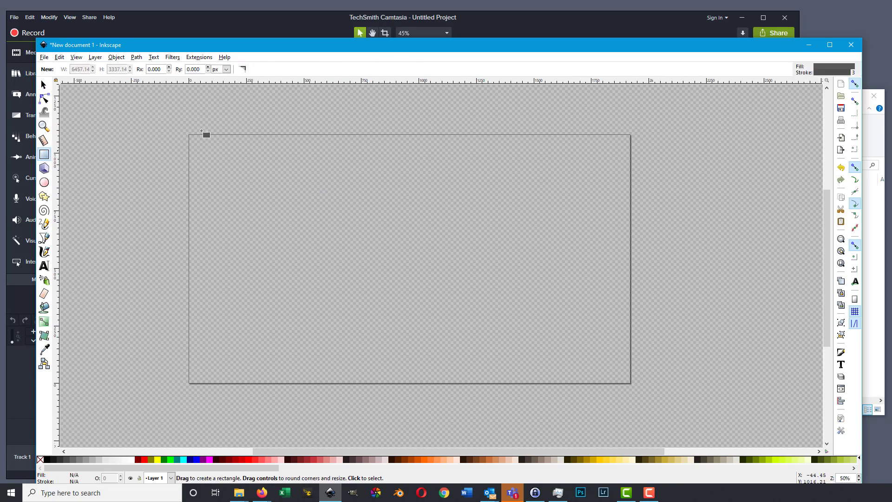
{"action": "left_click_drag", "start_coordinate": [183, 129], "coordinate": [632, 390]}
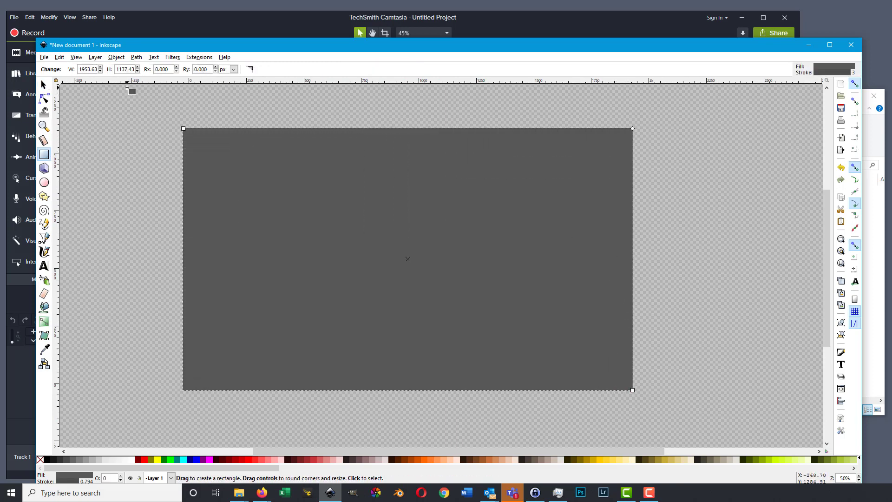
Set the rectangle's width to 1920 px and its height to 1080 px.
{"action": "double_click", "coordinate": [87, 70]}
{"action": "type", "text": "1920.00"}
{"action": "double_click", "coordinate": [131, 70]}
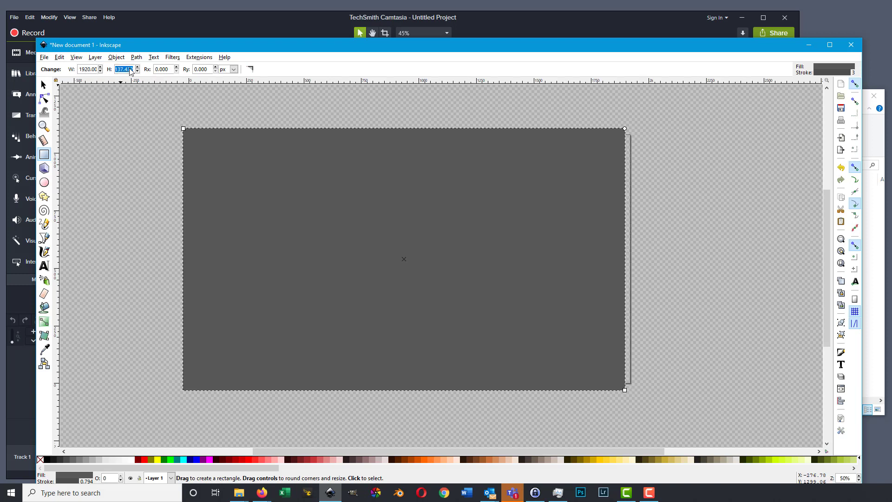
{"action": "type", "text": "1080"}
{"action": "key", "text": "Return"}
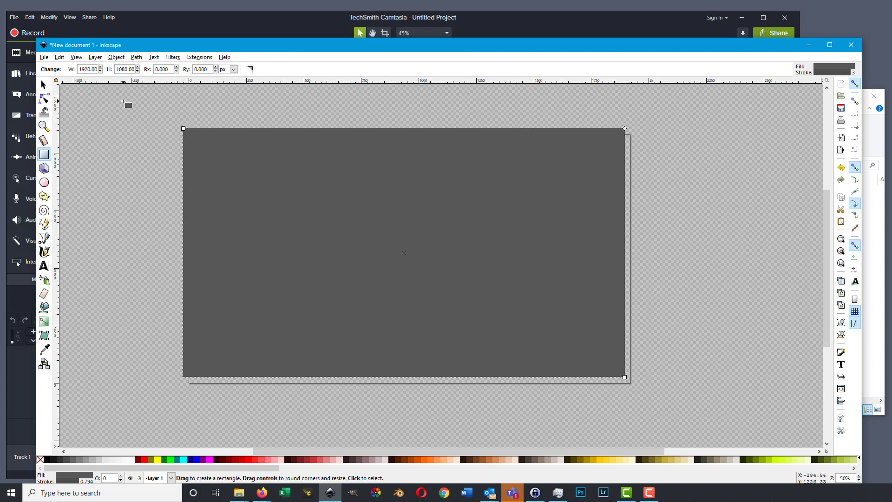
Give the rectangle a flat light blue fill, 62c8ffff.
{"action": "left_click", "coordinate": [44, 85]}
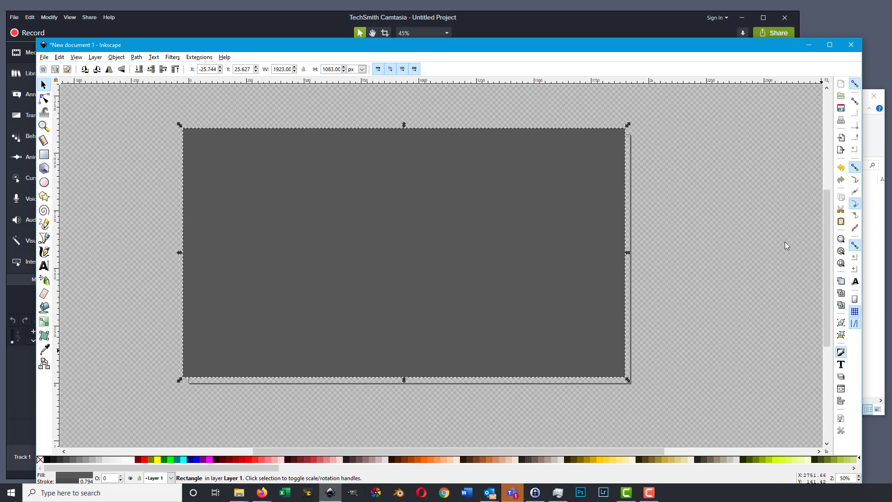
{"action": "key", "text": "shift+ctrl+f"}
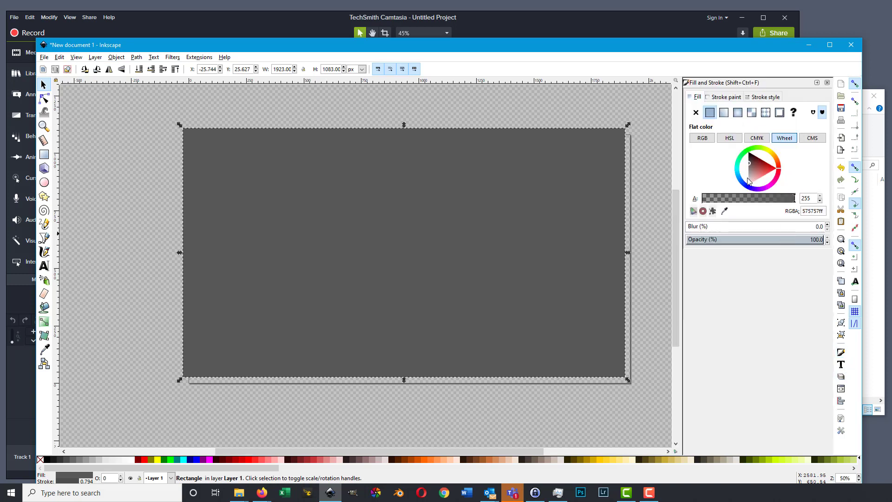
{"action": "mouse_move", "coordinate": [739, 177]}
{"action": "left_mouse_down"}
{"action": "mouse_move", "coordinate": [737, 168]}
{"action": "mouse_move", "coordinate": [762, 161]}
{"action": "mouse_move", "coordinate": [748, 165]}
{"action": "left_mouse_up"}
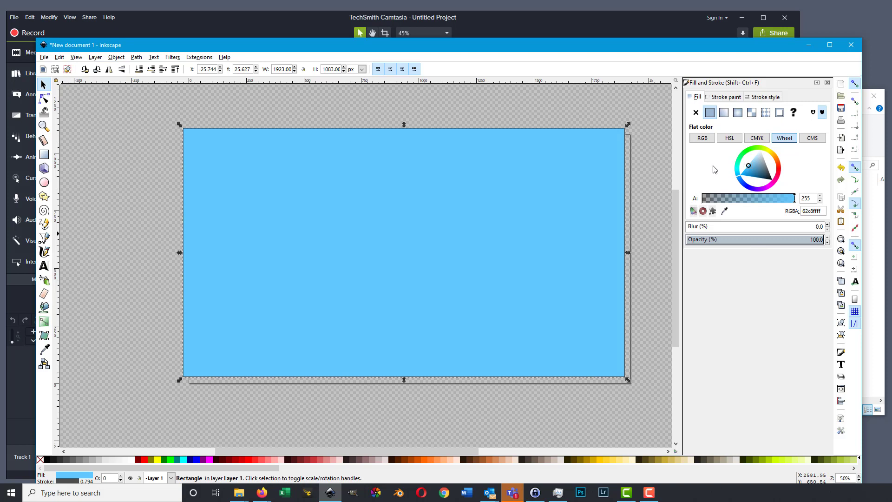
{"action": "left_click", "coordinate": [509, 89]}
{"action": "left_click", "coordinate": [491, 157]}
Remove the rectangle's stroke paint and return to its fill settings.
{"action": "left_click", "coordinate": [736, 98]}
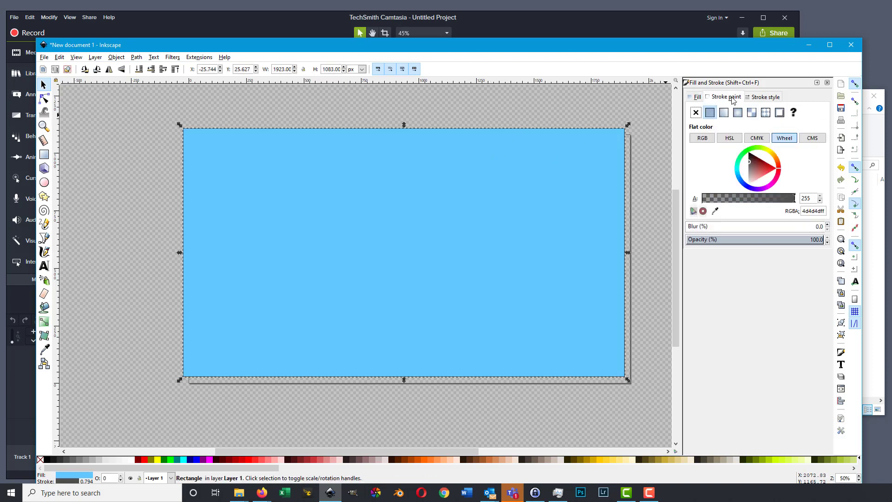
{"action": "left_click", "coordinate": [695, 112]}
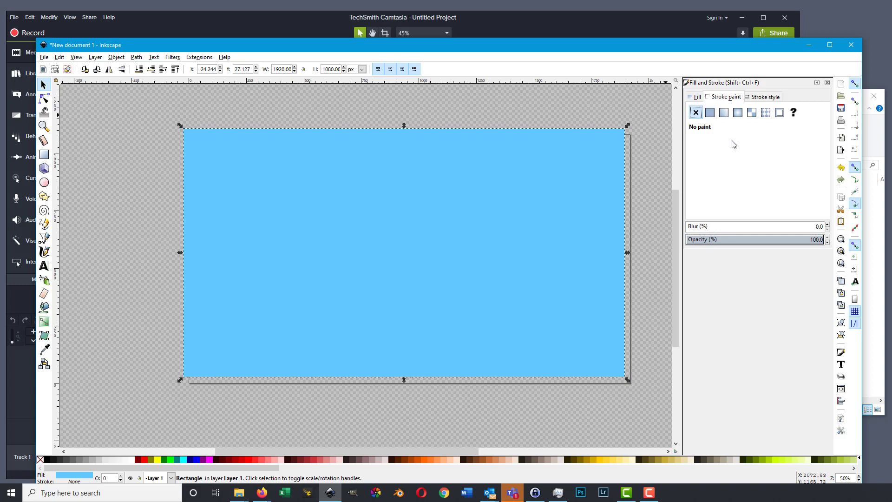
{"action": "left_click", "coordinate": [696, 96]}
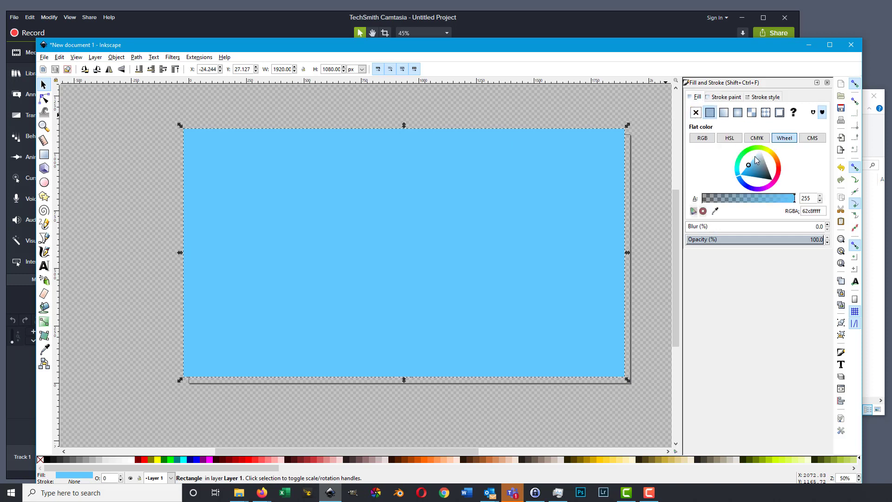
Align the light blue rectangle with the page by setting its position to X 0 and Y 0, then deselect it.
{"action": "left_click", "coordinate": [720, 98]}
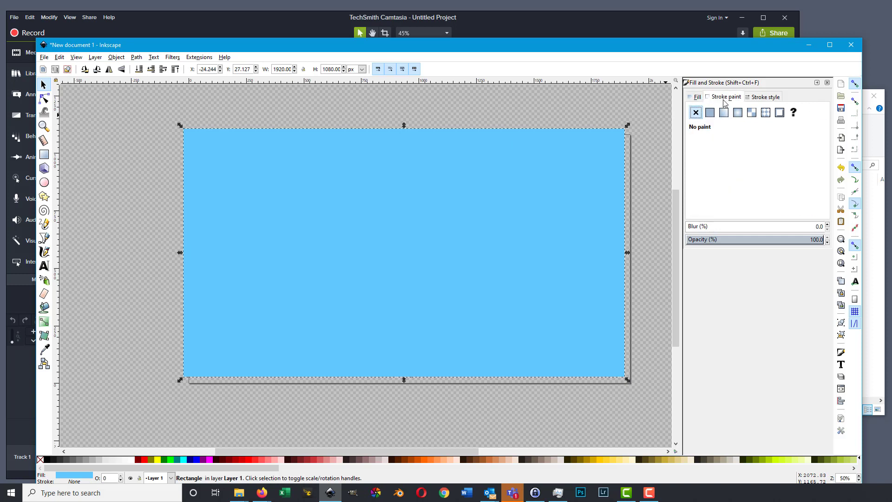
{"action": "left_click", "coordinate": [539, 115]}
{"action": "left_click", "coordinate": [497, 154]}
{"action": "triple_click", "coordinate": [205, 70]}
{"action": "type", "text": "0"}
{"action": "key", "text": "Tab"}
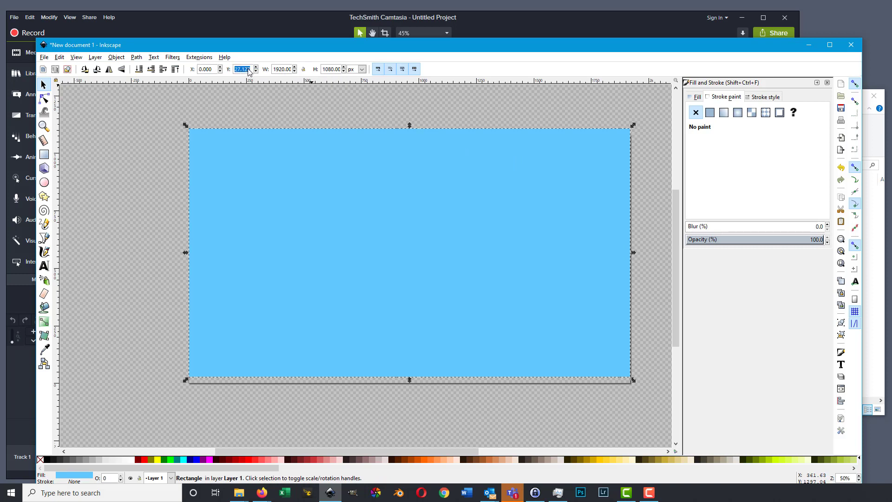
{"action": "type", "text": "0"}
{"action": "left_click", "coordinate": [281, 70]}
{"action": "left_click", "coordinate": [279, 104]}
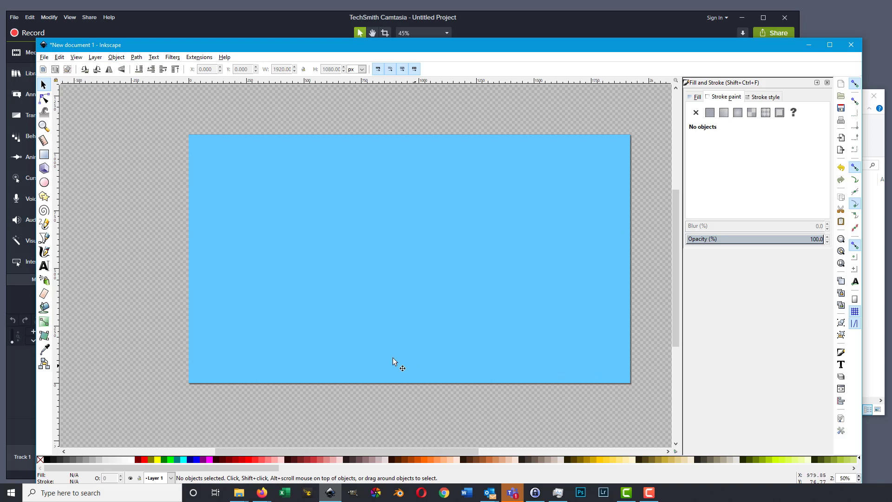
{"action": "left_click", "coordinate": [356, 230]}
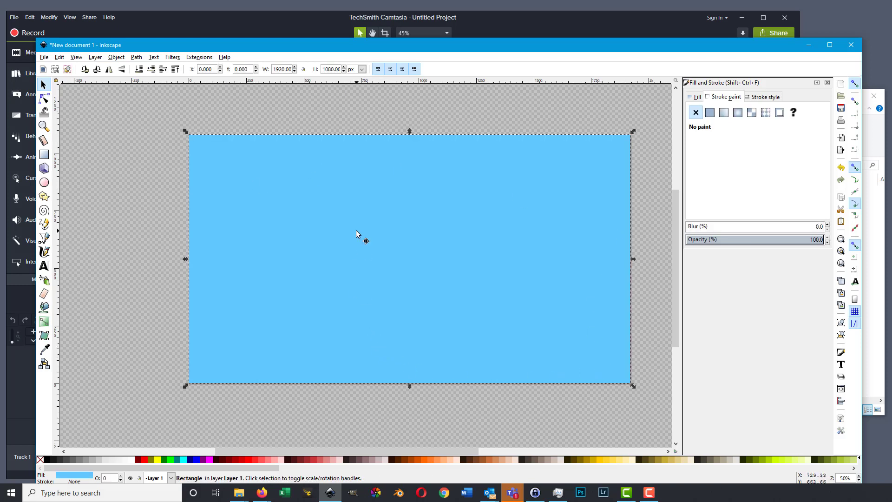
{"action": "left_click", "coordinate": [295, 101]}
Save the document as an Inkscape SVG named 1920x1080 in the _xTest folder on Local Disk (C:).
{"action": "left_click", "coordinate": [45, 57]}
{"action": "left_click", "coordinate": [67, 118]}
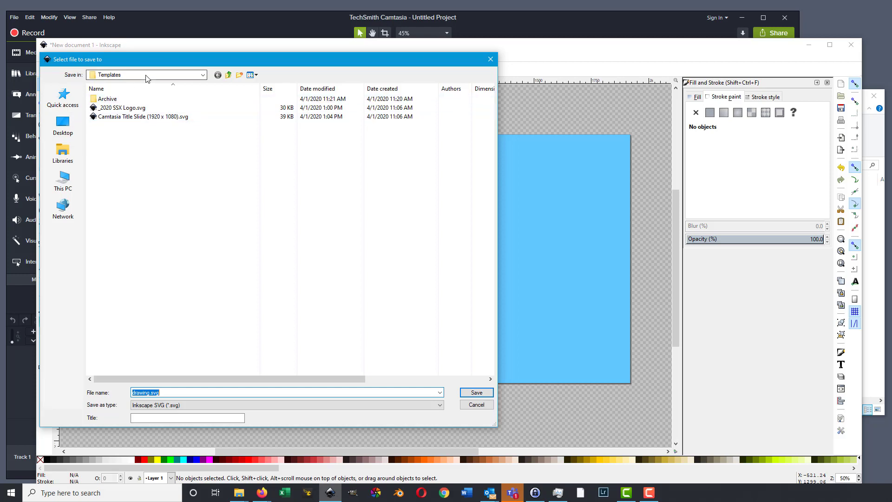
{"action": "left_click", "coordinate": [203, 75]}
{"action": "left_click", "coordinate": [140, 204]}
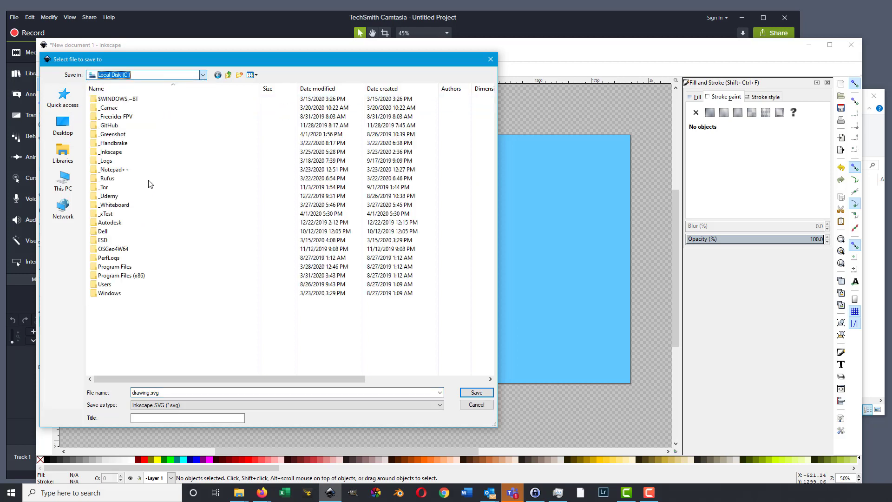
{"action": "double_click", "coordinate": [113, 218]}
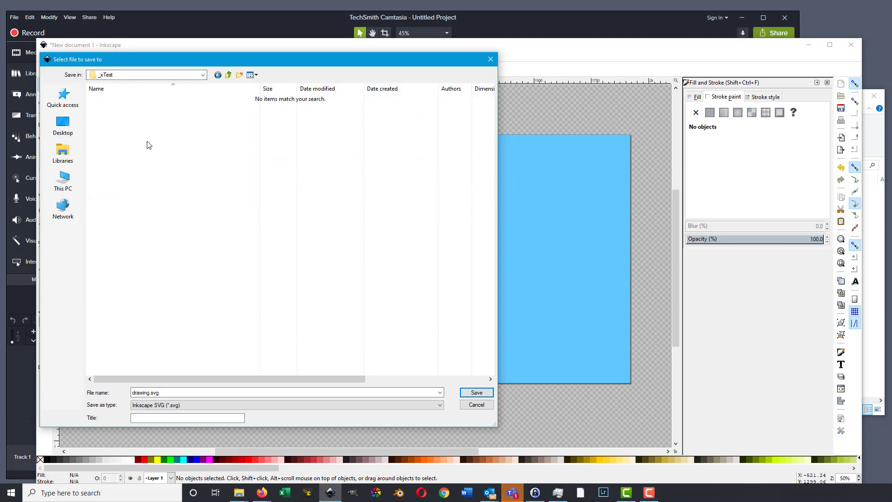
{"action": "double_click", "coordinate": [183, 391]}
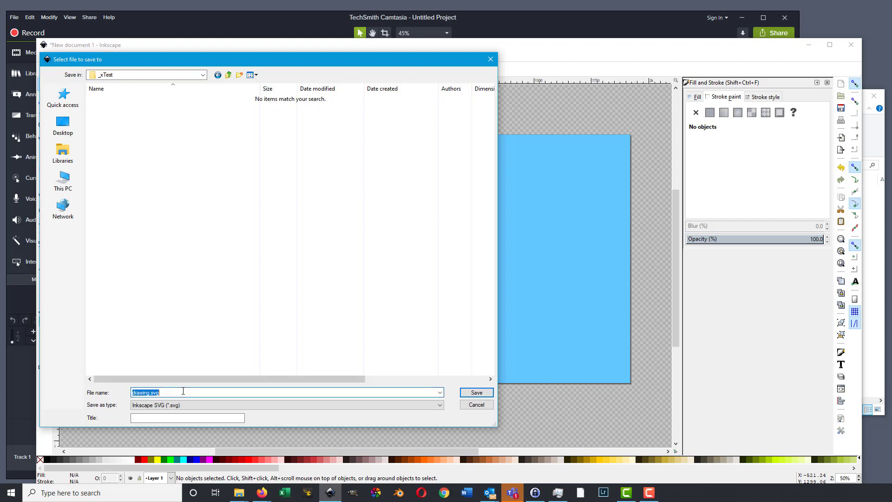
{"action": "type", "text": "1920x1080"}
{"action": "left_click", "coordinate": [477, 393]}
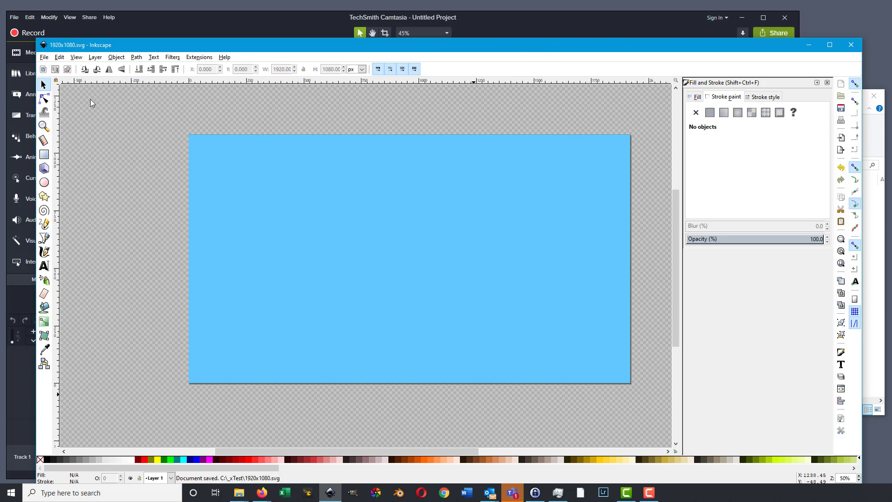
Save the drawing in the _xTest folder as 1920x1080.pdf at 72 dpi, using the document's page size.
{"action": "left_click", "coordinate": [48, 60]}
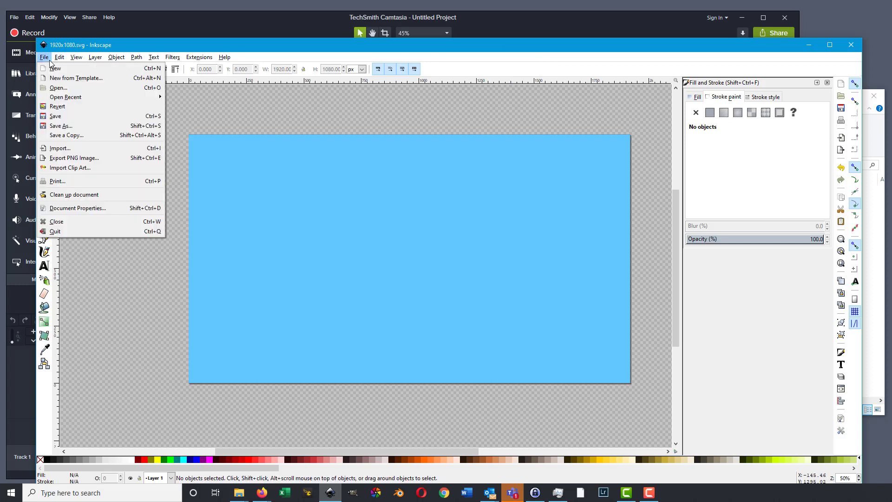
{"action": "left_click", "coordinate": [61, 126]}
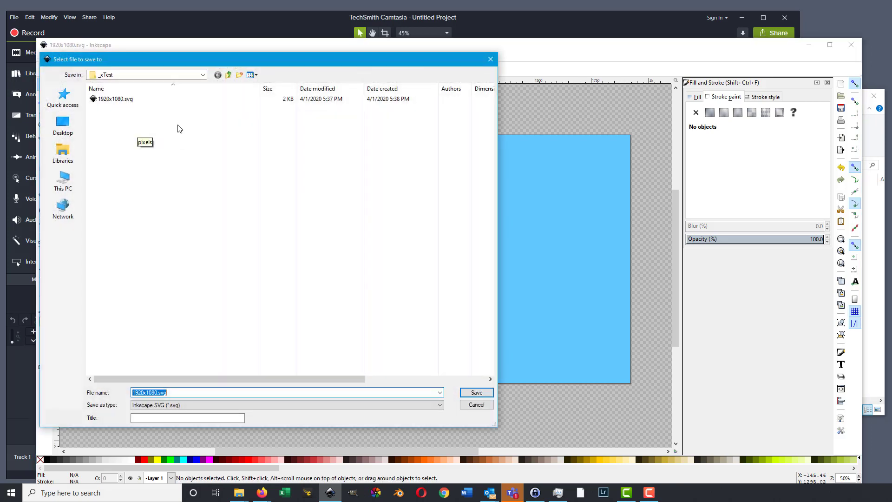
{"action": "left_click", "coordinate": [201, 407]}
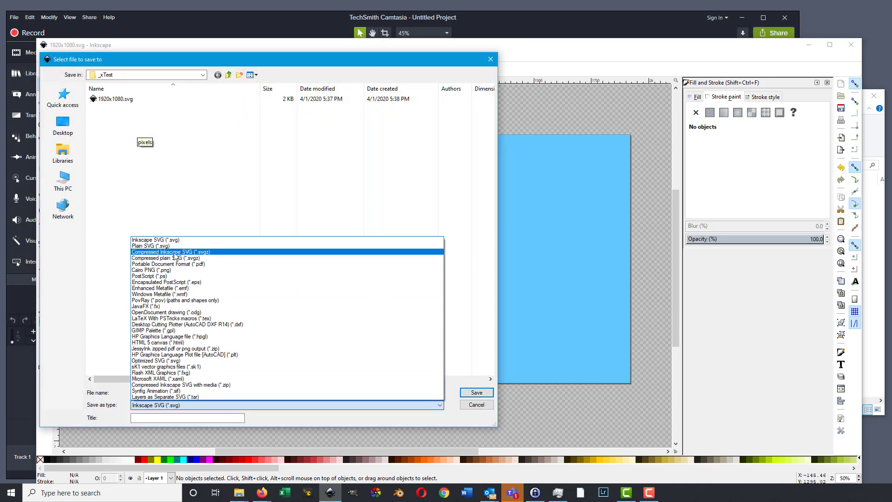
{"action": "left_click", "coordinate": [194, 264]}
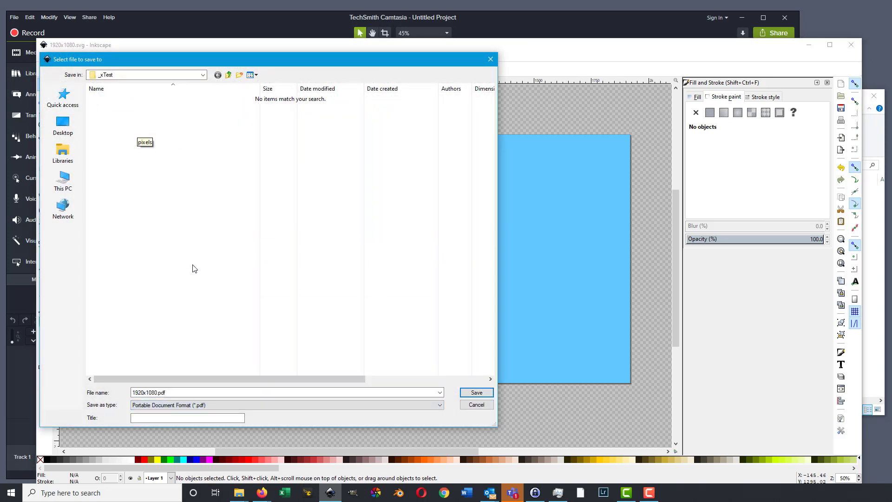
{"action": "left_click", "coordinate": [477, 393]}
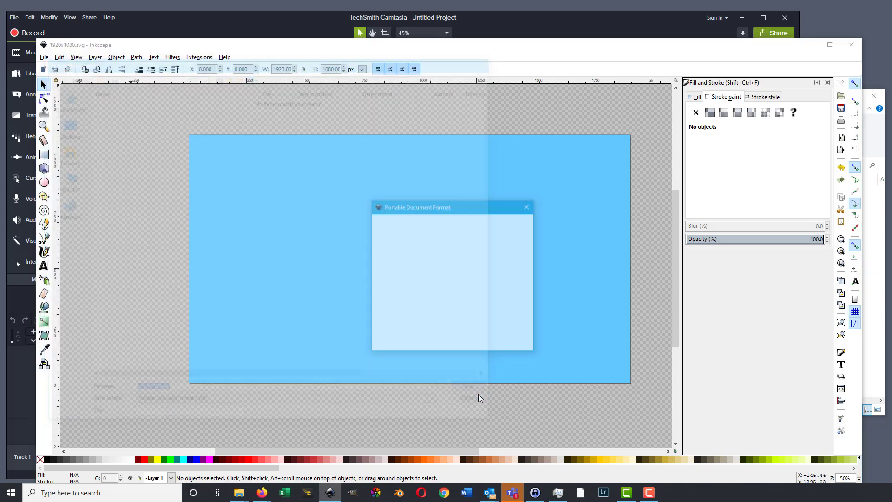
{"action": "left_click_drag", "start_coordinate": [455, 205], "coordinate": [375, 170]}
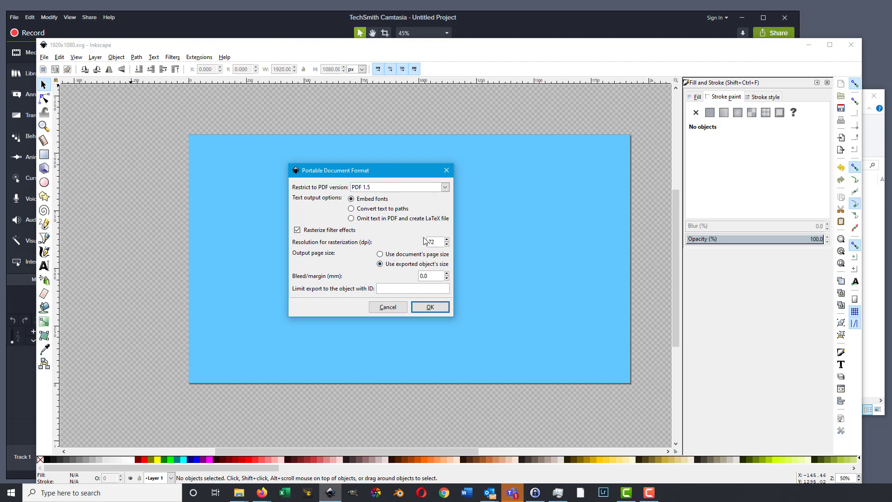
{"action": "left_click", "coordinate": [387, 255]}
{"action": "left_click", "coordinate": [429, 308]}
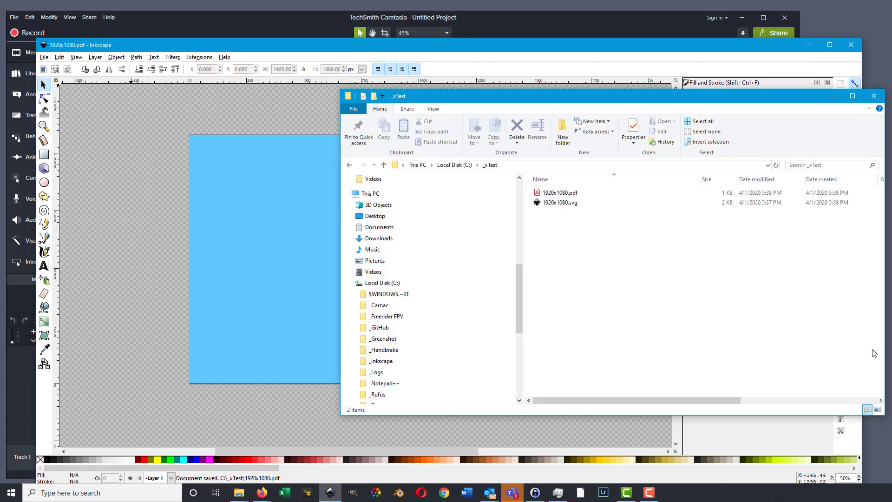
In File Explorer, rename 1920x1080.pdf as "72 docs page size 1920x1080.pdf".
{"action": "left_click", "coordinate": [876, 349]}
{"action": "left_click", "coordinate": [572, 195]}
{"action": "left_click", "coordinate": [567, 195]}
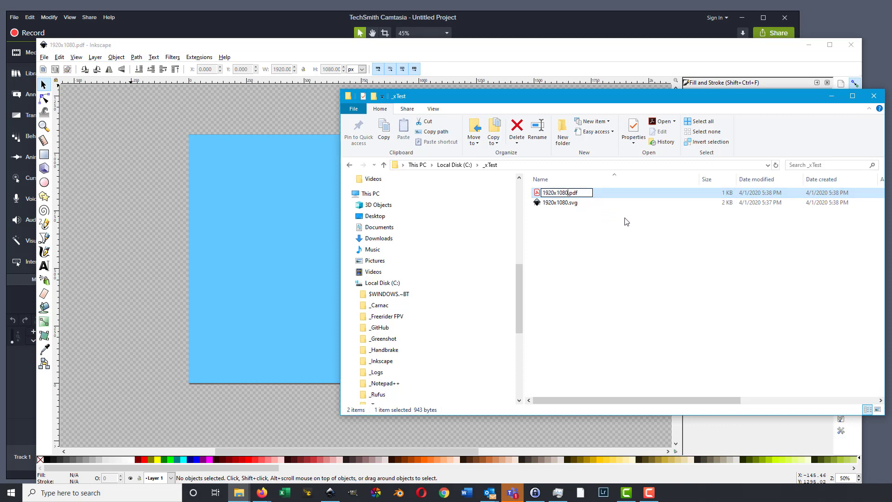
{"action": "type", "text": "72 docs page size"}
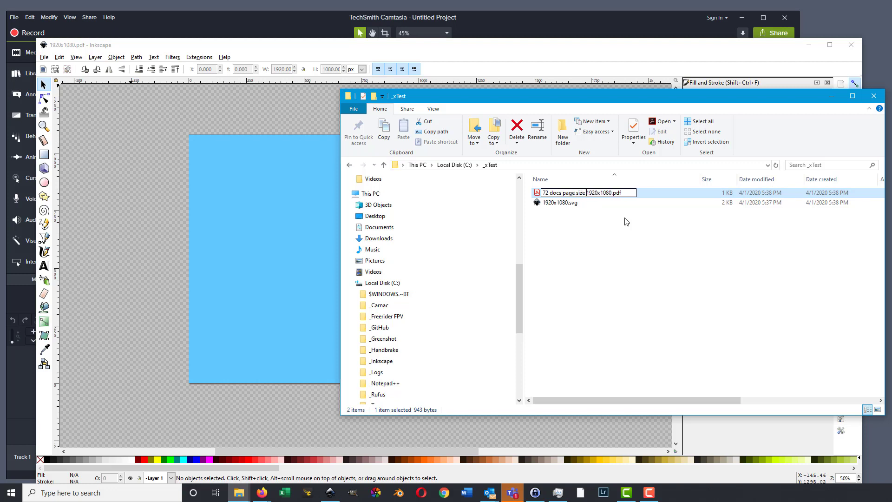
{"action": "key", "text": "Return"}
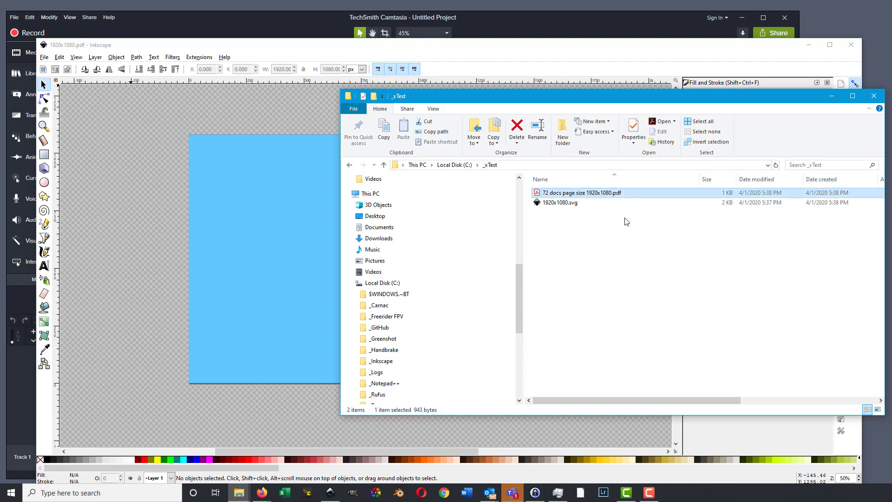
Back in Inkscape, save the drawing again as 1920x1080.pdf at 72 dpi, using the exported object's size.
{"action": "left_click", "coordinate": [338, 123]}
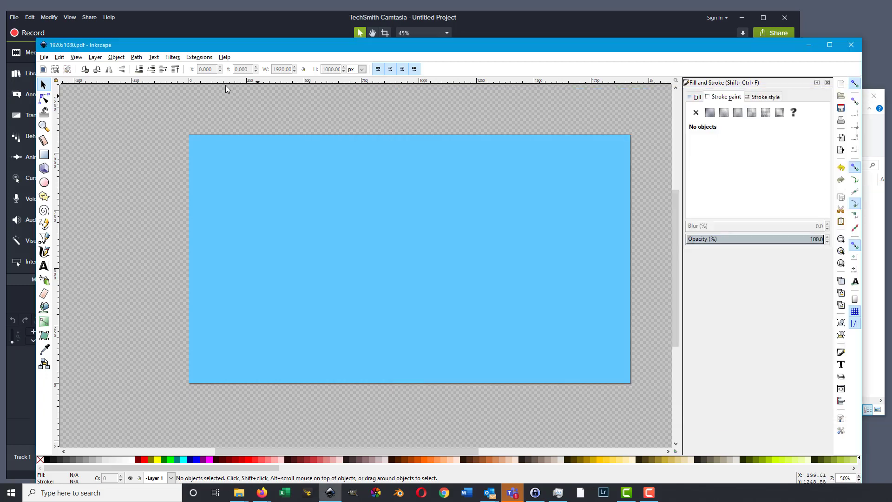
{"action": "left_click", "coordinate": [44, 57]}
{"action": "left_click", "coordinate": [65, 128]}
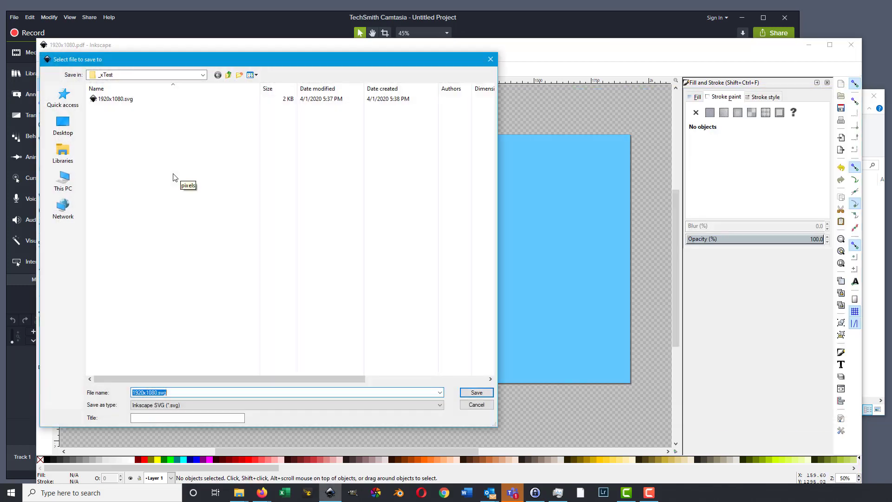
{"action": "left_click", "coordinate": [186, 405]}
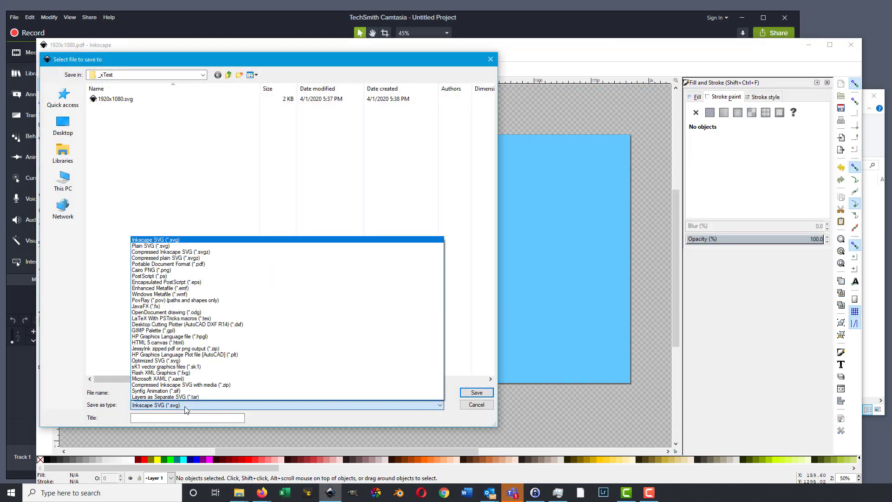
{"action": "left_click", "coordinate": [201, 264]}
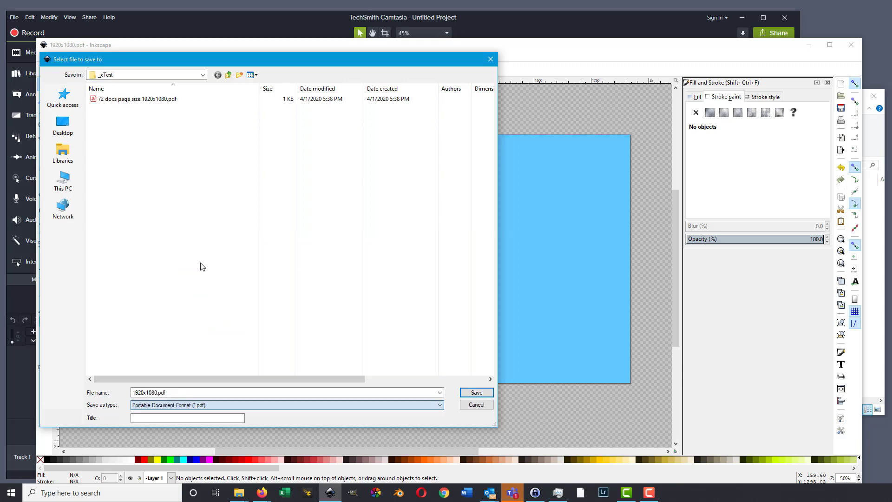
{"action": "left_click", "coordinate": [477, 393]}
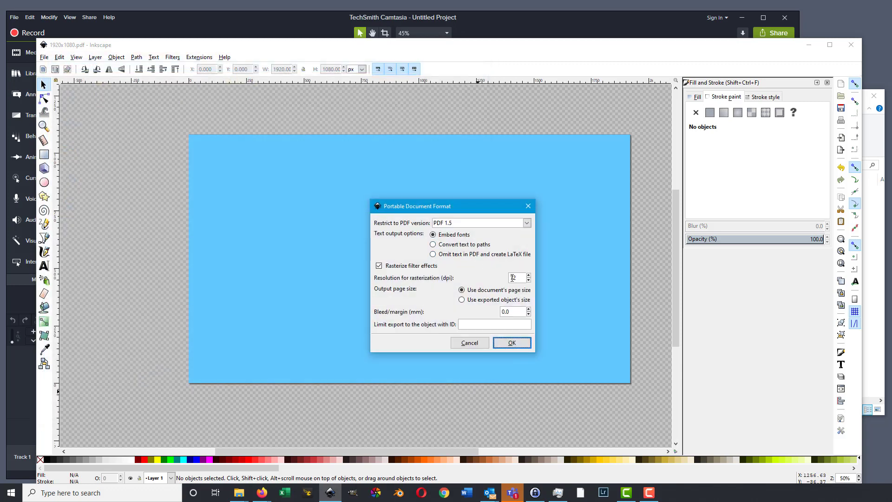
{"action": "left_click", "coordinate": [462, 300]}
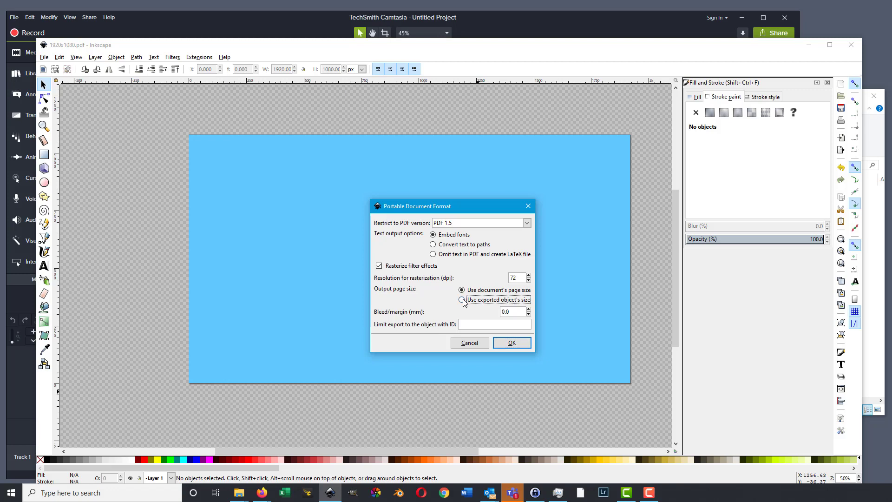
{"action": "left_click", "coordinate": [518, 344]}
In File Explorer, rename the new 1920x1080.pdf as "72 exported object size 1920x1080.pdf".
{"action": "left_click", "coordinate": [880, 226]}
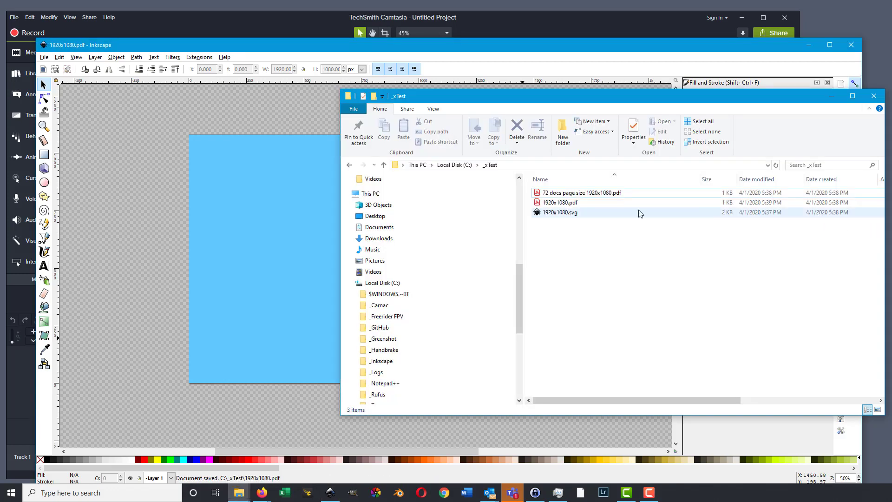
{"action": "left_click", "coordinate": [558, 204]}
{"action": "left_click", "coordinate": [549, 206]}
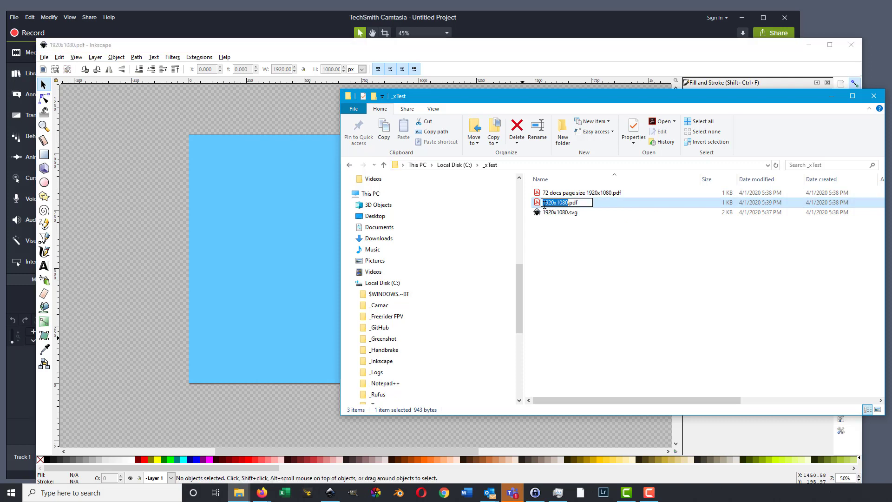
{"action": "key", "text": "Home"}
{"action": "type", "text": "72 exported "}
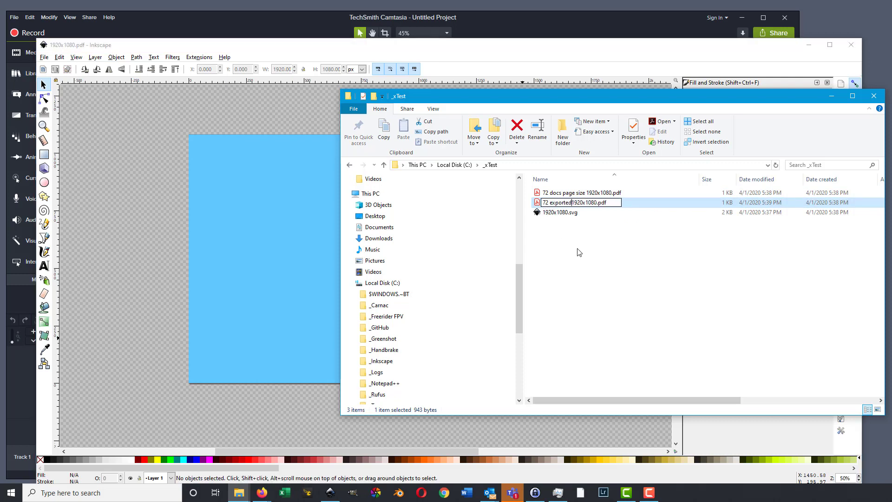
{"action": "type", "text": "object size"}
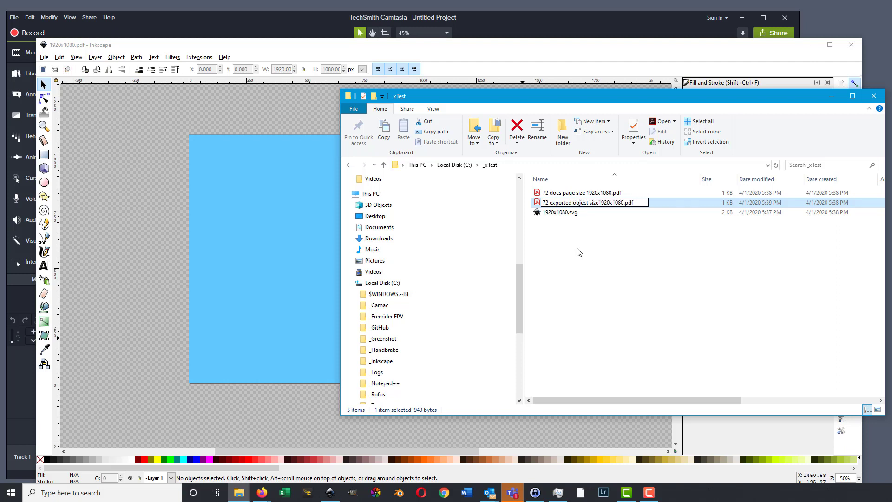
{"action": "key", "text": "Return"}
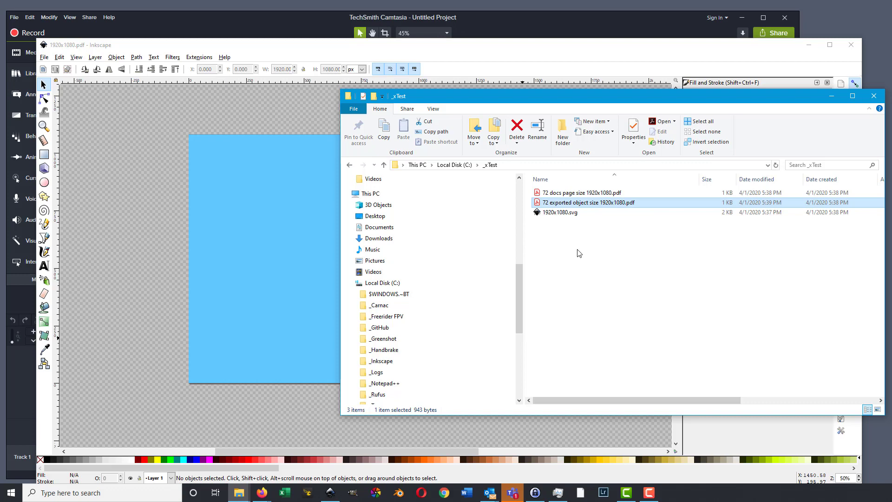
{"action": "left_click", "coordinate": [581, 252]}
Back in Inkscape, save the drawing again as 1920x1080.pdf at 96 dpi, using the document's page size.
{"action": "left_click", "coordinate": [107, 200]}
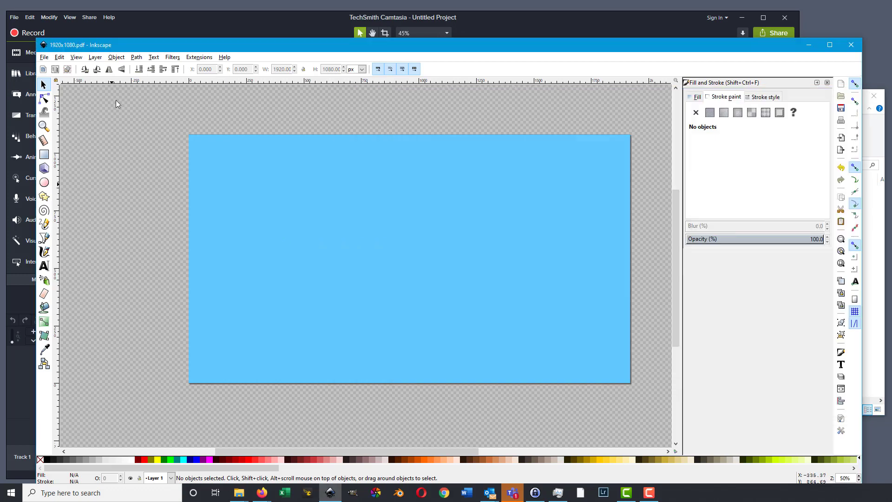
{"action": "left_click", "coordinate": [45, 57]}
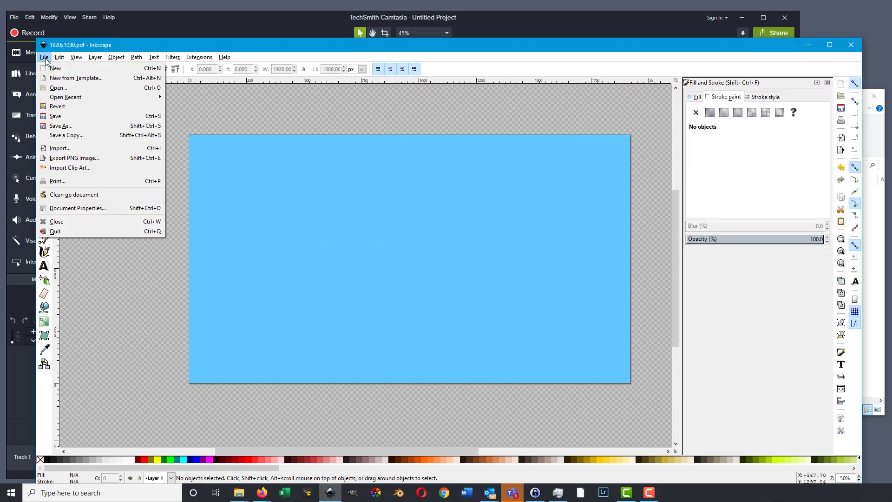
{"action": "left_click", "coordinate": [65, 125]}
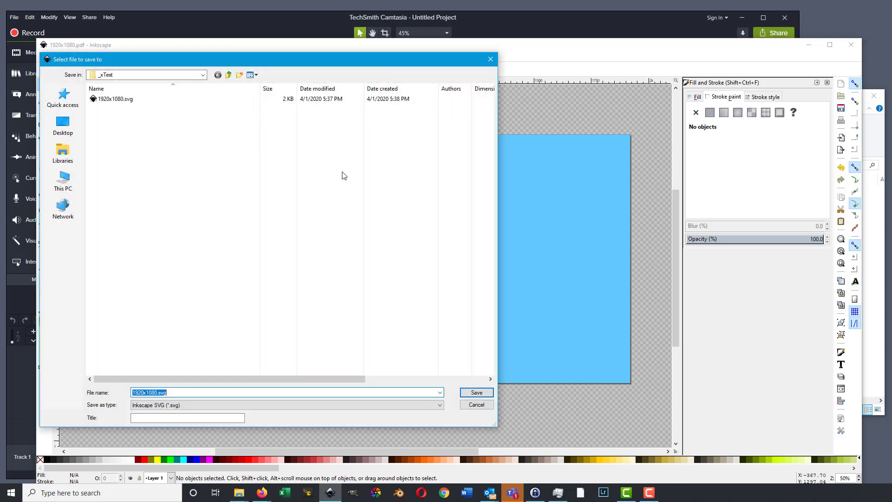
{"action": "left_click", "coordinate": [223, 407]}
{"action": "left_click", "coordinate": [232, 264]}
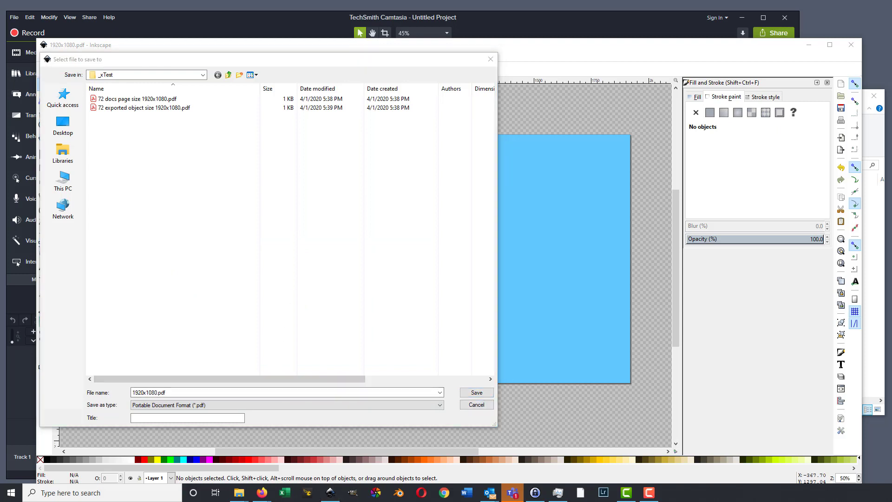
{"action": "left_click", "coordinate": [474, 392]}
{"action": "left_click", "coordinate": [515, 277]}
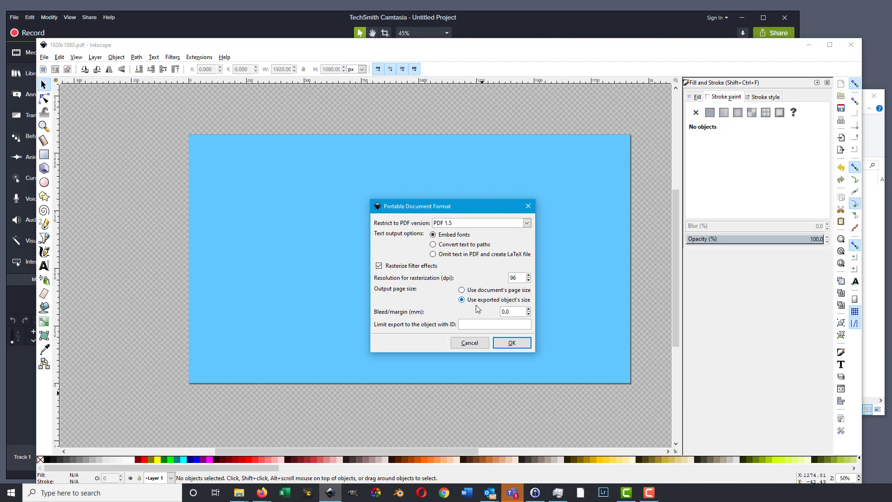
{"action": "left_click", "coordinate": [461, 289]}
{"action": "left_click", "coordinate": [513, 344]}
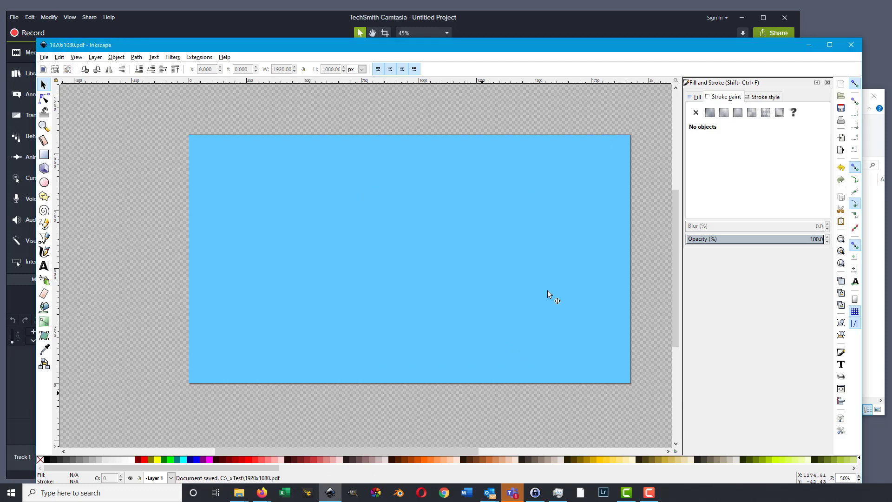
In File Explorer, rename the new 1920x1080.pdf as "96 docs page size 1920x1080.pdf".
{"action": "left_click", "coordinate": [868, 217]}
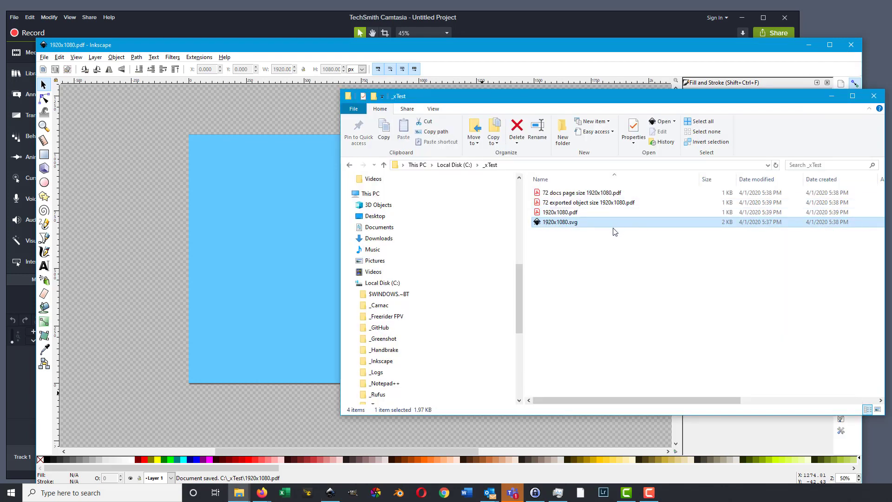
{"action": "left_click", "coordinate": [549, 214]}
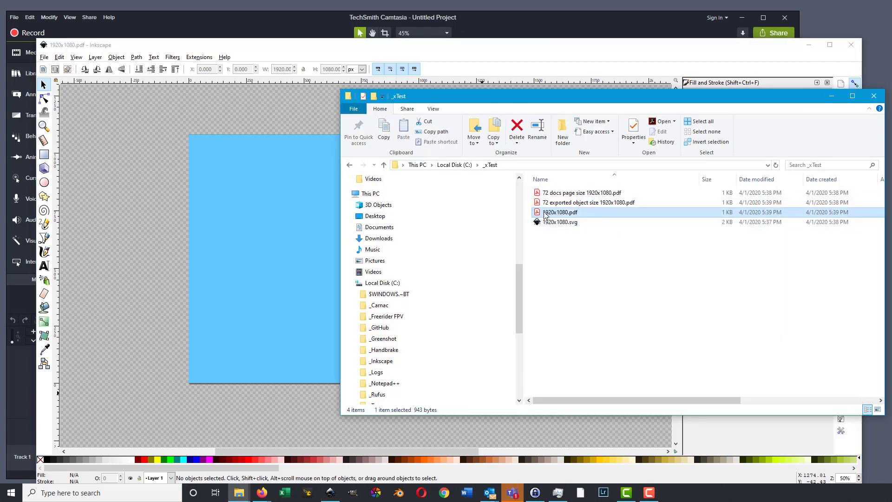
{"action": "left_click", "coordinate": [545, 214]}
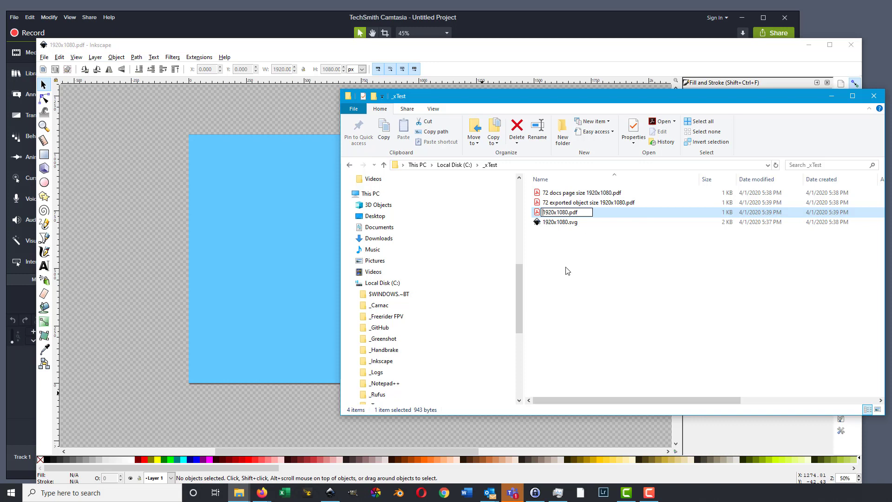
{"action": "type", "text": "96 "}
{"action": "type", "text": "docs page "}
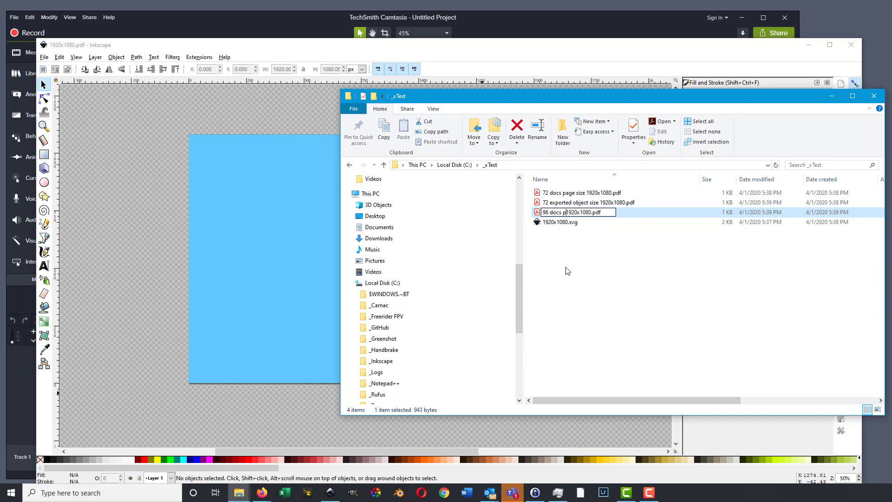
{"action": "type", "text": "size"}
{"action": "key", "text": "Return"}
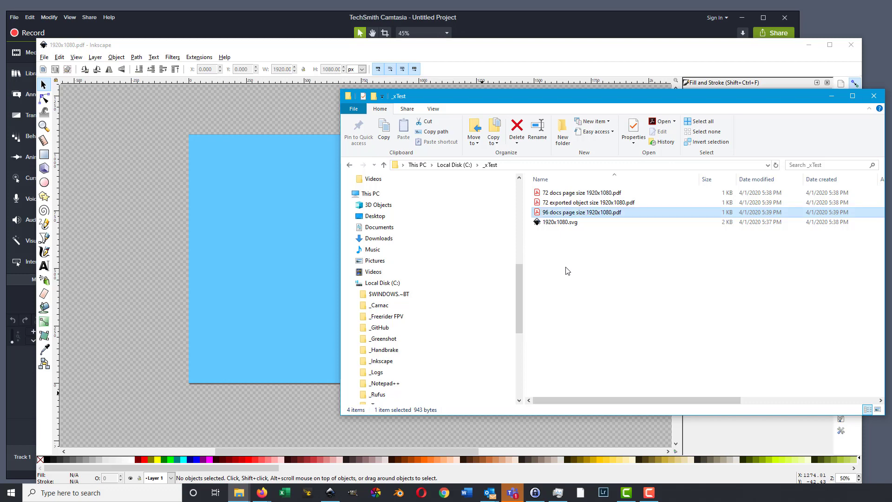
Back in Inkscape, save the drawing again as 1920x1080.pdf at 96 dpi, using the exported object's size.
{"action": "left_click", "coordinate": [129, 170]}
{"action": "left_click", "coordinate": [45, 57]}
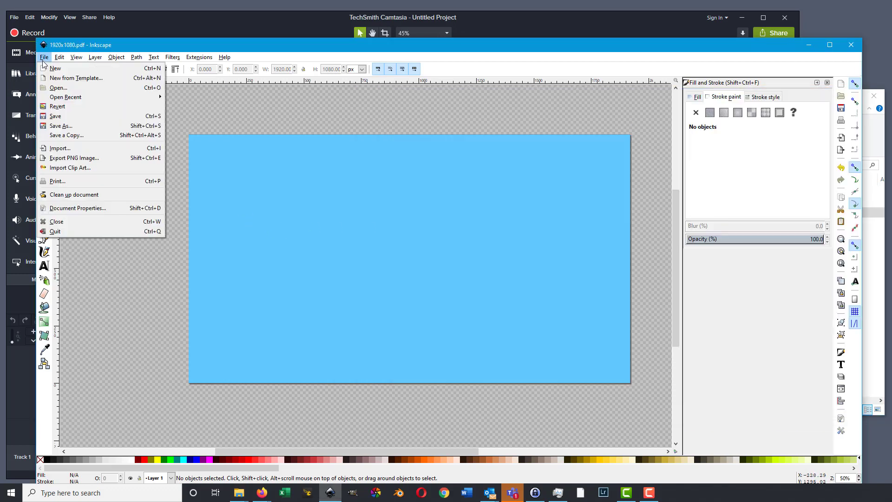
{"action": "left_click", "coordinate": [70, 127]}
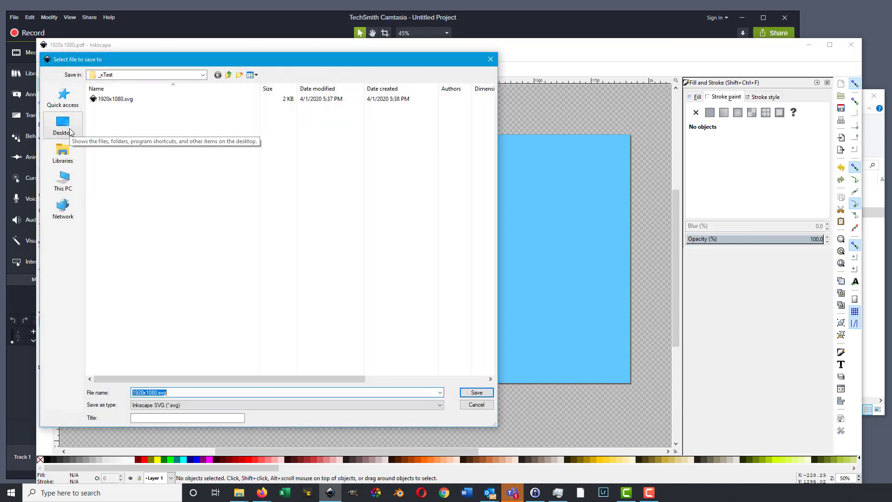
{"action": "left_click", "coordinate": [235, 405]}
{"action": "left_click", "coordinate": [210, 264]}
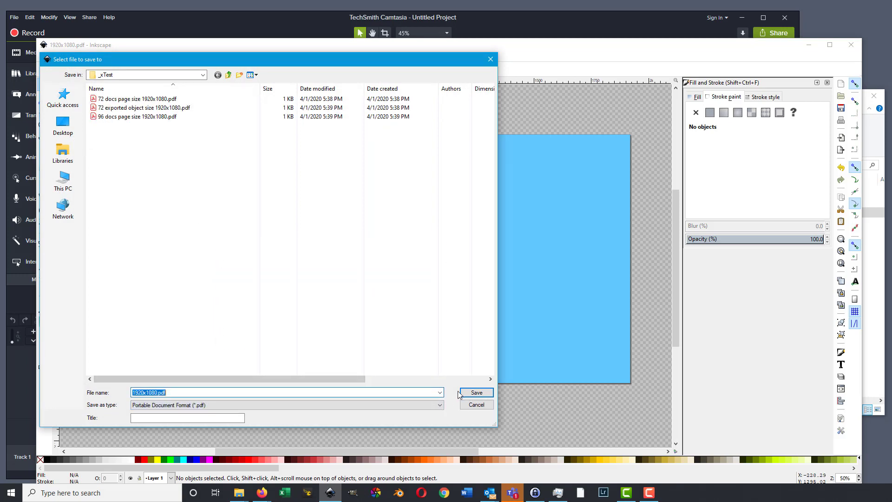
{"action": "left_click", "coordinate": [477, 392]}
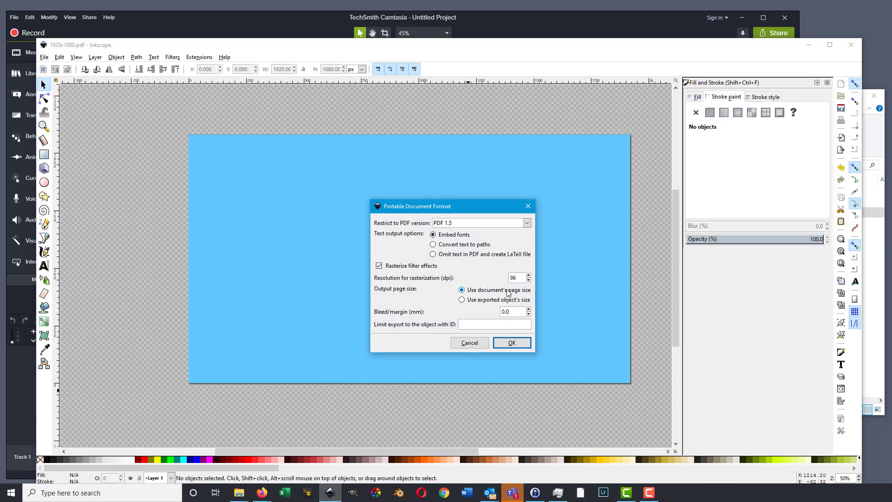
{"action": "left_click", "coordinate": [481, 301]}
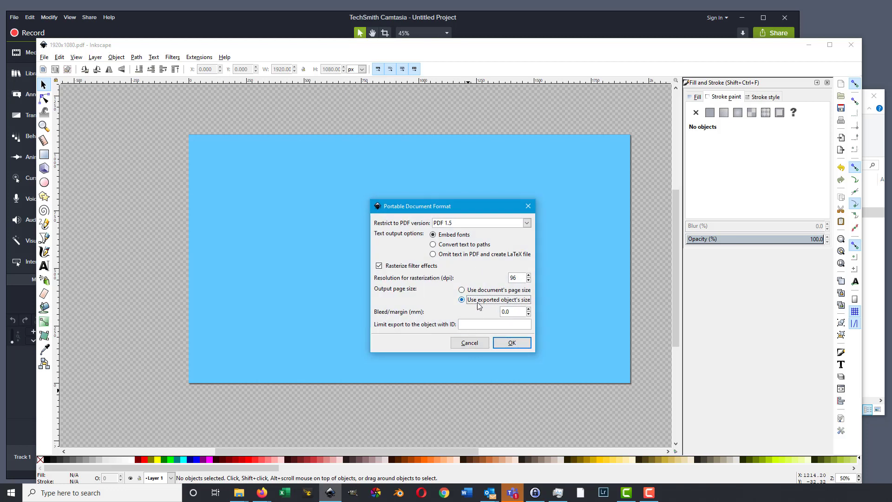
{"action": "left_click", "coordinate": [513, 344]}
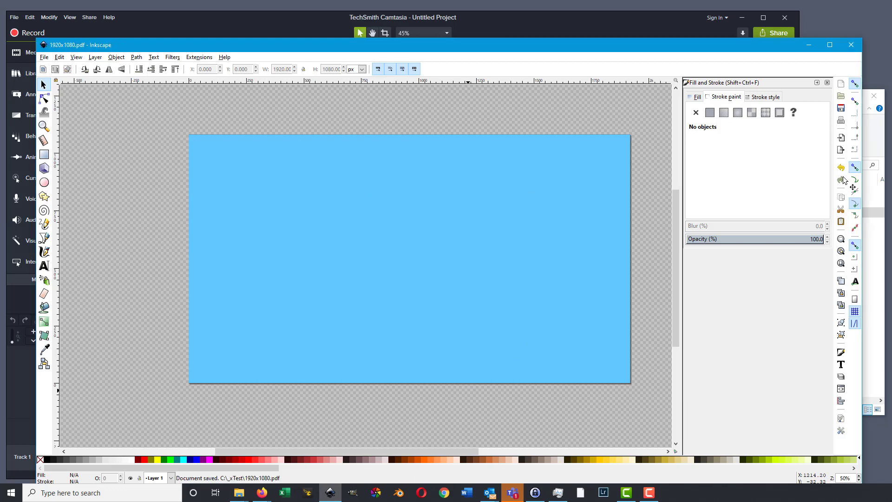
In File Explorer, rename the new 1920x1080.pdf as "96 exported objects size1920x1080.pdf".
{"action": "left_click", "coordinate": [876, 286]}
{"action": "left_click", "coordinate": [562, 222]}
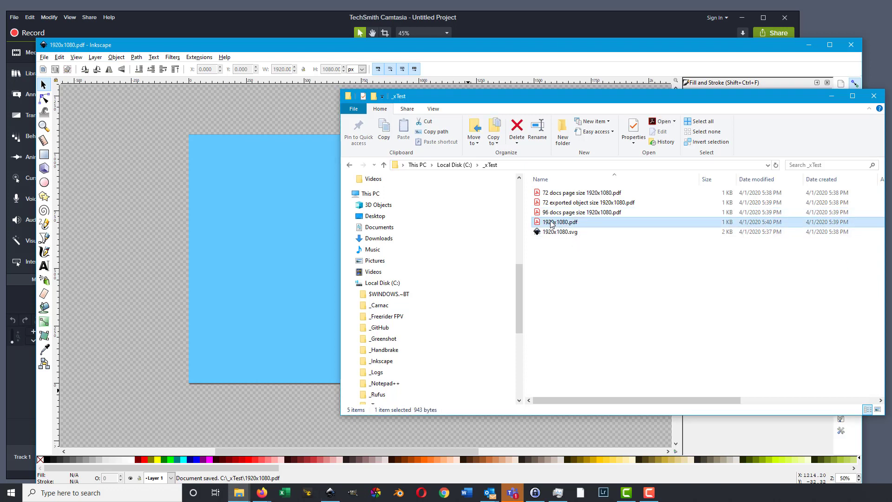
{"action": "key", "text": "F2"}
{"action": "left_click", "coordinate": [543, 223]}
{"action": "type", "text": "96 "}
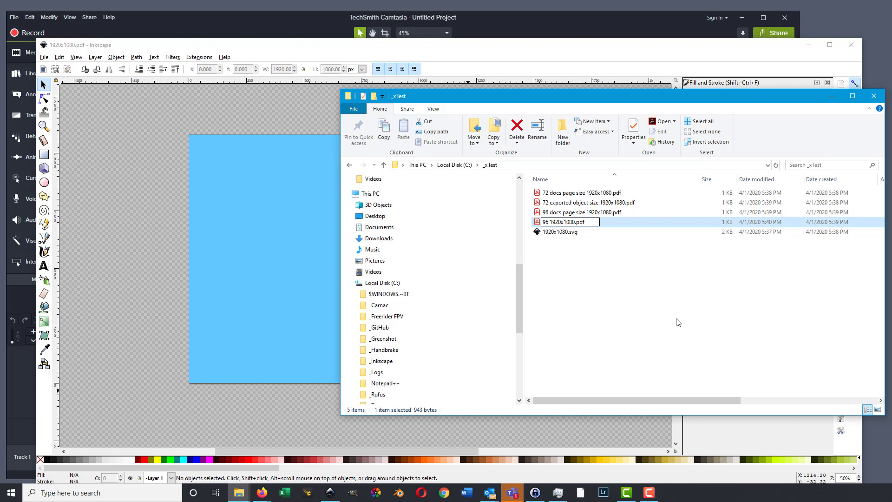
{"action": "type", "text": "exported "}
{"action": "type", "text": "objects "}
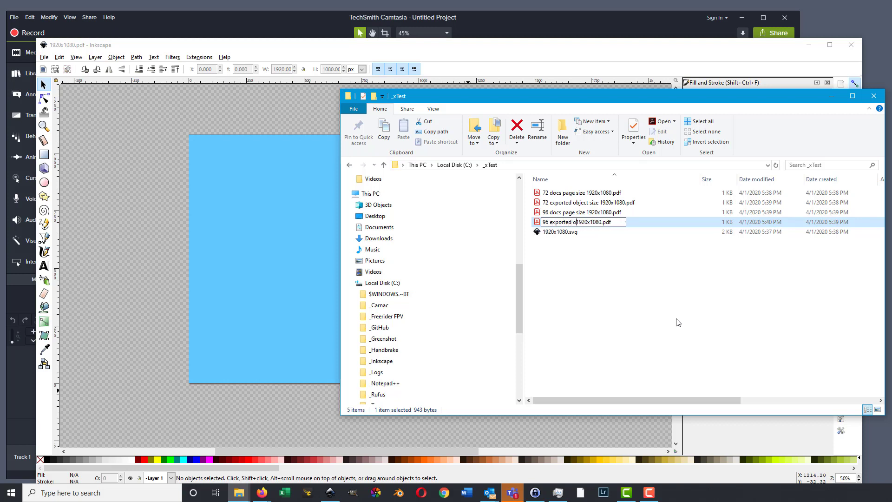
{"action": "type", "text": "size"}
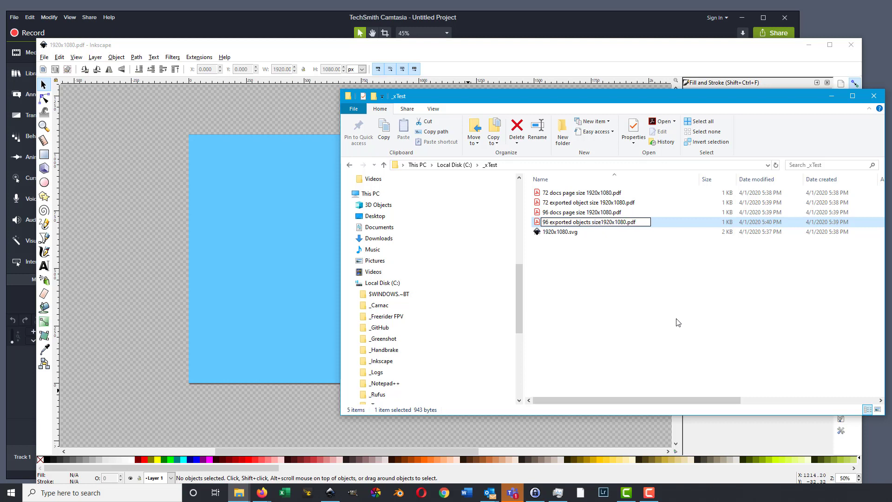
{"action": "key", "text": "Return"}
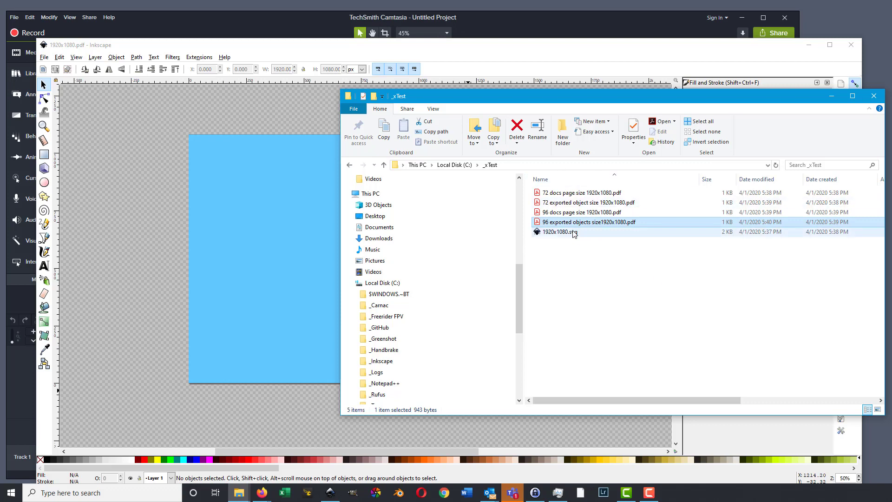
Minimize Inkscape, switch to Camtasia and set the project's canvas color to white (#FFFFFF).
{"action": "left_click", "coordinate": [203, 46]}
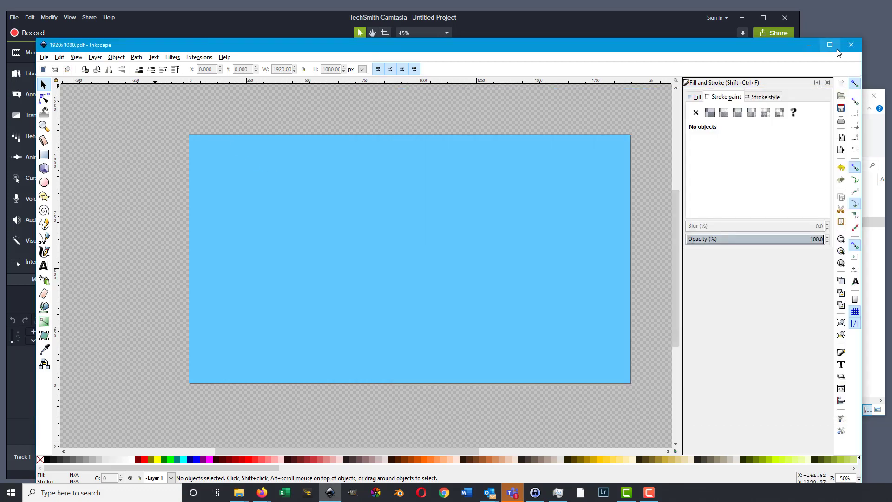
{"action": "left_click", "coordinate": [809, 44]}
{"action": "left_click", "coordinate": [397, 48]}
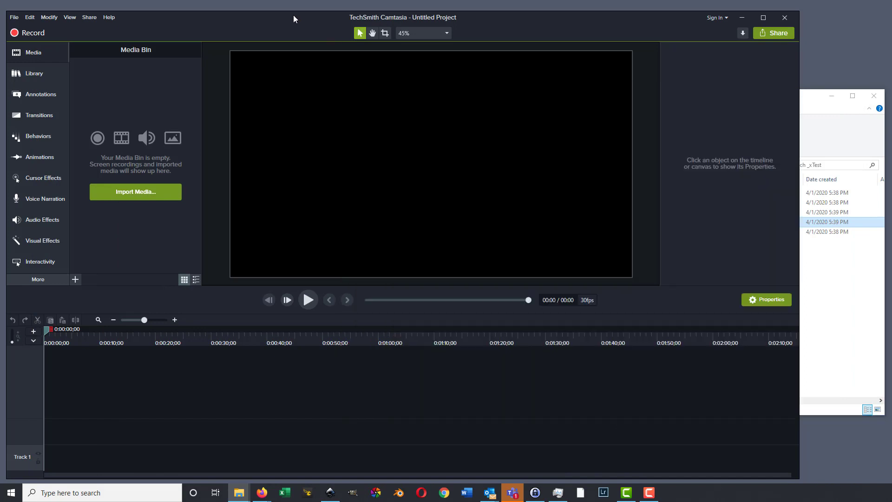
{"action": "left_click", "coordinate": [445, 34]}
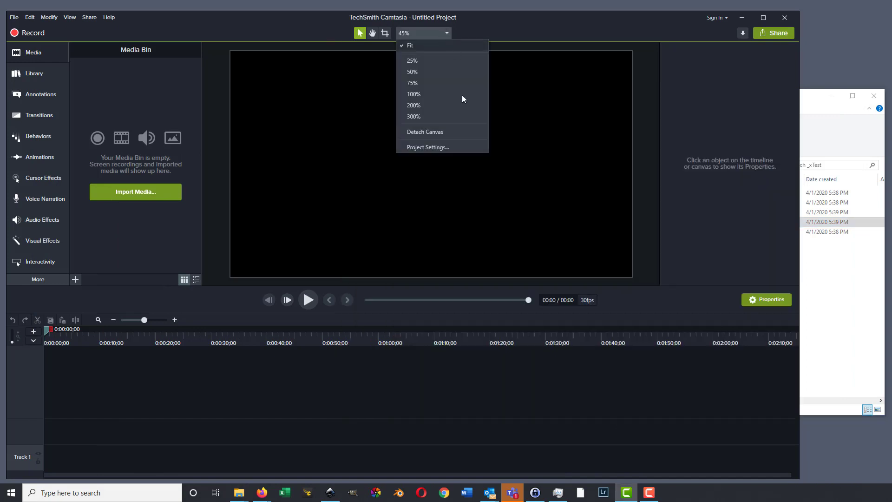
{"action": "left_click", "coordinate": [446, 149]}
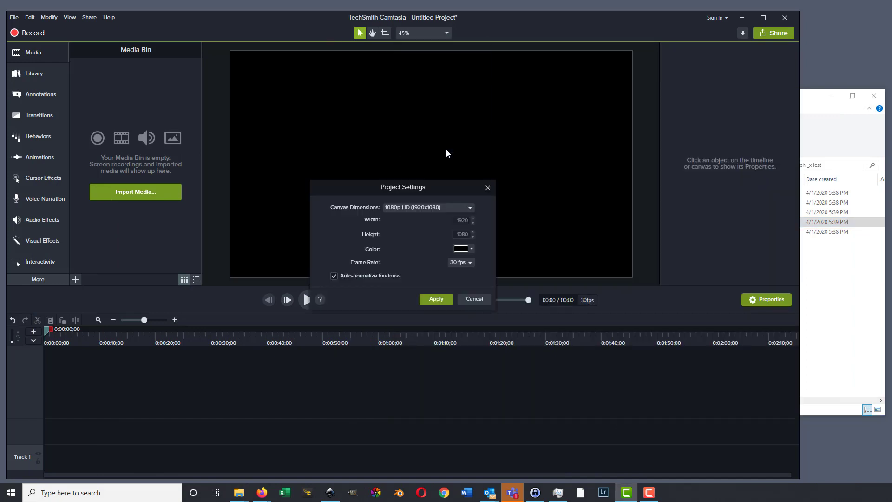
{"action": "left_click", "coordinate": [472, 251]}
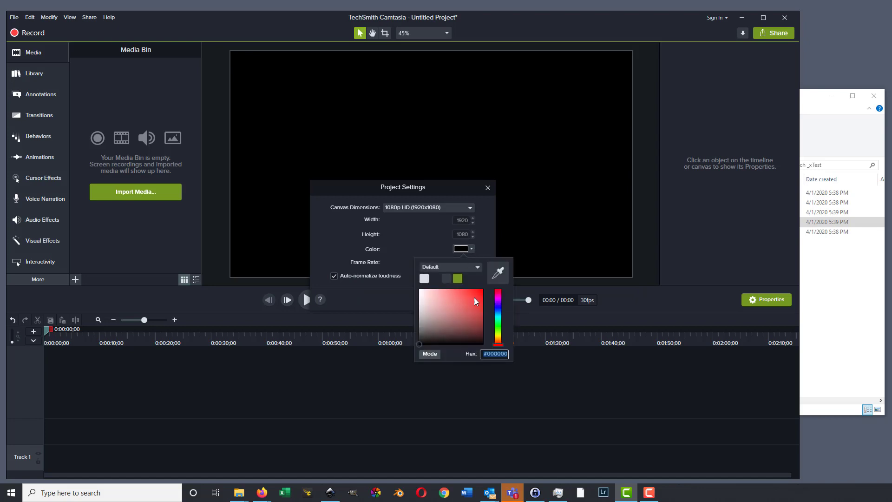
{"action": "left_click_drag", "start_coordinate": [474, 297], "coordinate": [408, 290]}
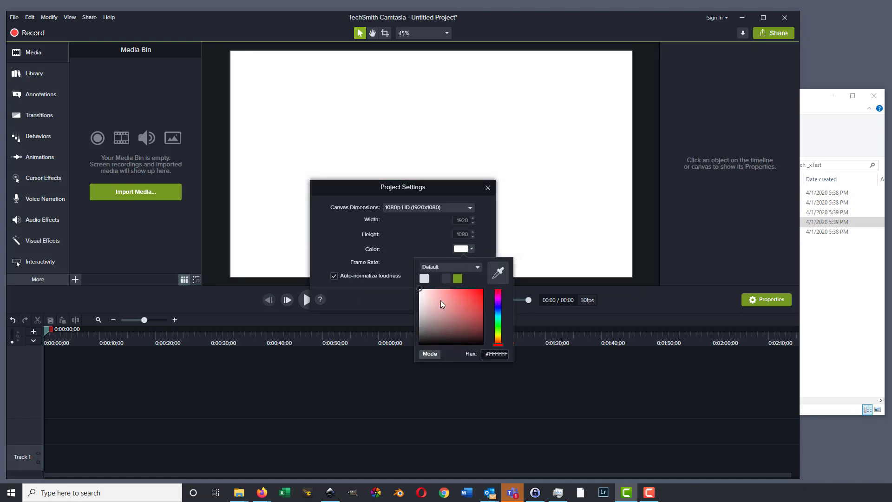
{"action": "left_click", "coordinate": [400, 294]}
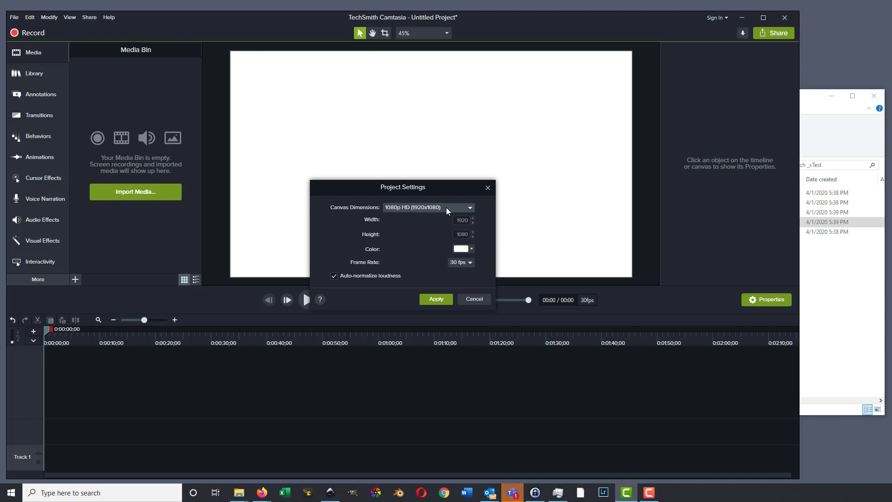
{"action": "left_click", "coordinate": [440, 300]}
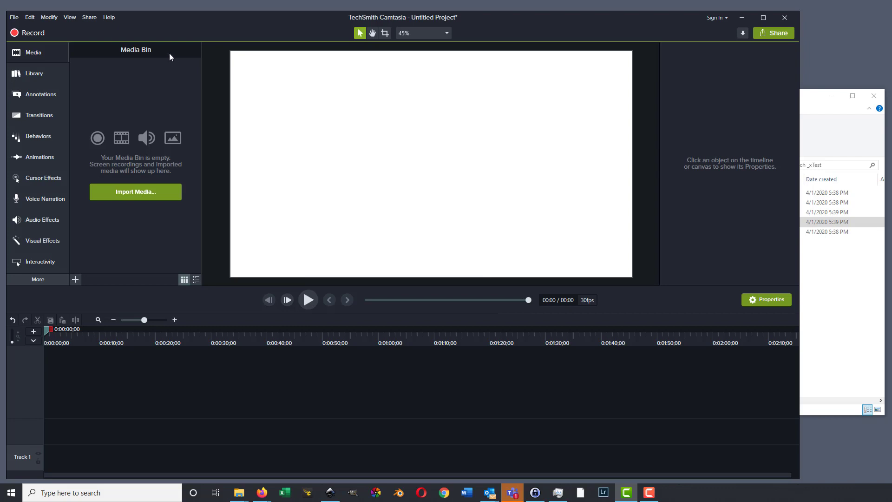
Import the four 72 and 96 PDF files from the _xTest folder in File Explorer into Camtasia's Media Bin.
{"action": "left_click", "coordinate": [855, 310]}
{"action": "left_click", "coordinate": [586, 193]}
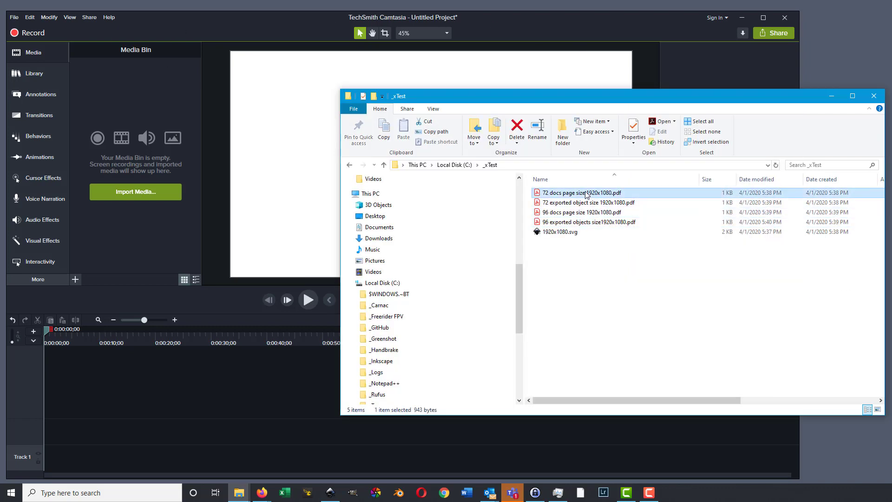
{"action": "left_click", "coordinate": [587, 223], "text": "shift"}
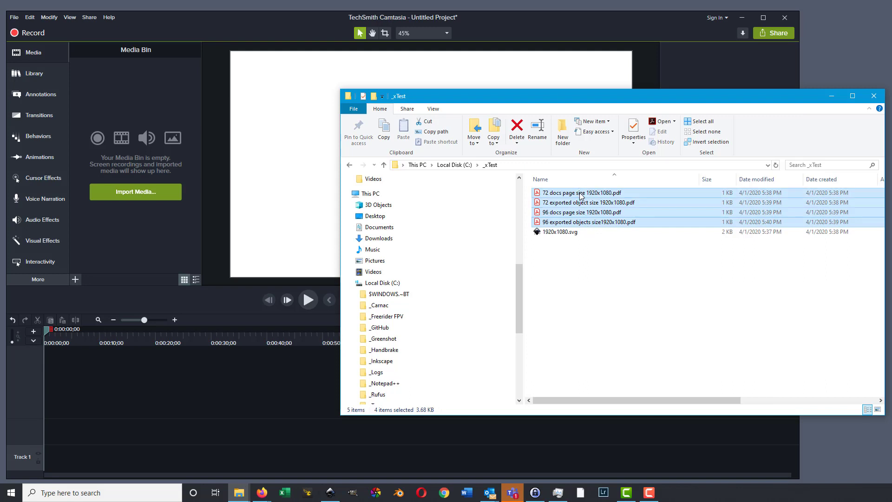
{"action": "left_click_drag", "start_coordinate": [581, 196], "coordinate": [144, 107]}
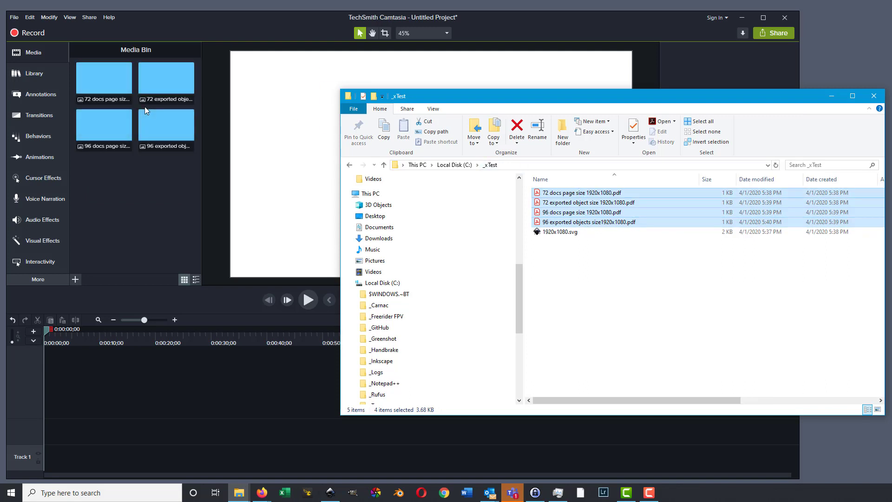
Check the pixel dimensions of each of the four imported PDFs in the Media Bin.
{"action": "left_click", "coordinate": [105, 85]}
{"action": "left_click", "coordinate": [152, 85]}
{"action": "left_click", "coordinate": [112, 132]}
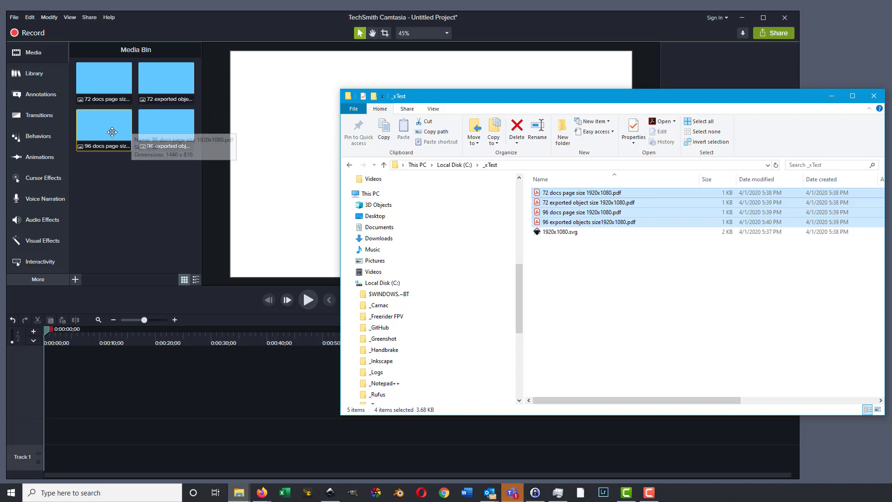
{"action": "left_click", "coordinate": [166, 122]}
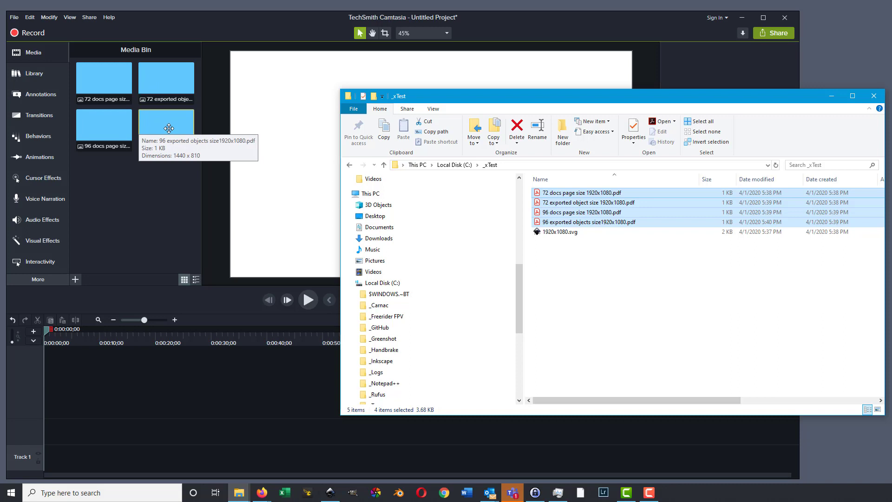
Open 72 docs page size 1920x1080.pdf from the _xTest folder in Adobe Acrobat.
{"action": "left_click", "coordinate": [169, 128]}
{"action": "left_click", "coordinate": [856, 286]}
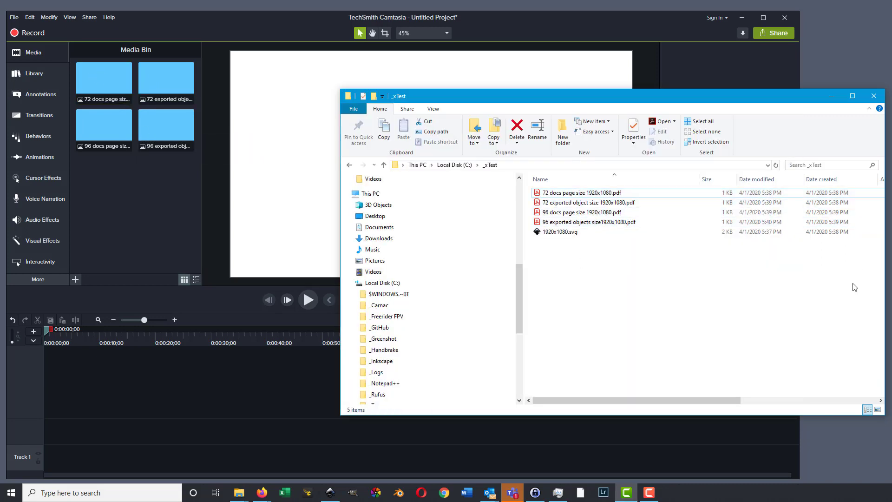
{"action": "left_click", "coordinate": [604, 193]}
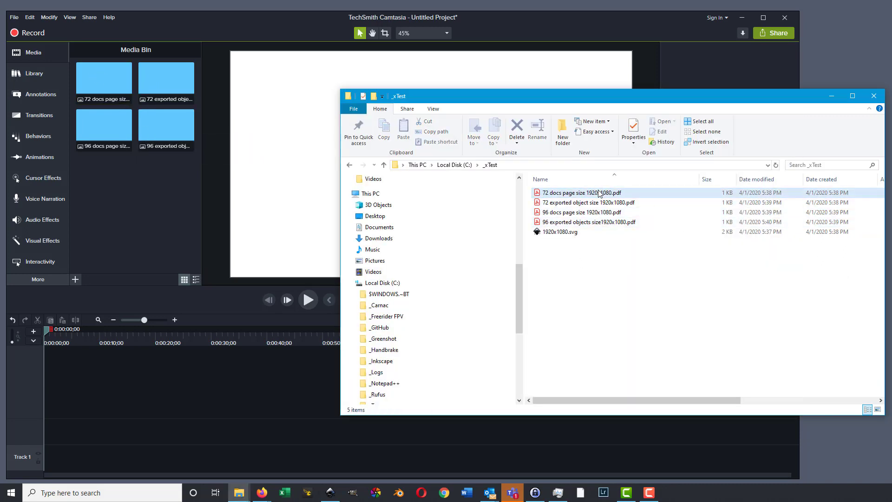
{"action": "left_click", "coordinate": [610, 253]}
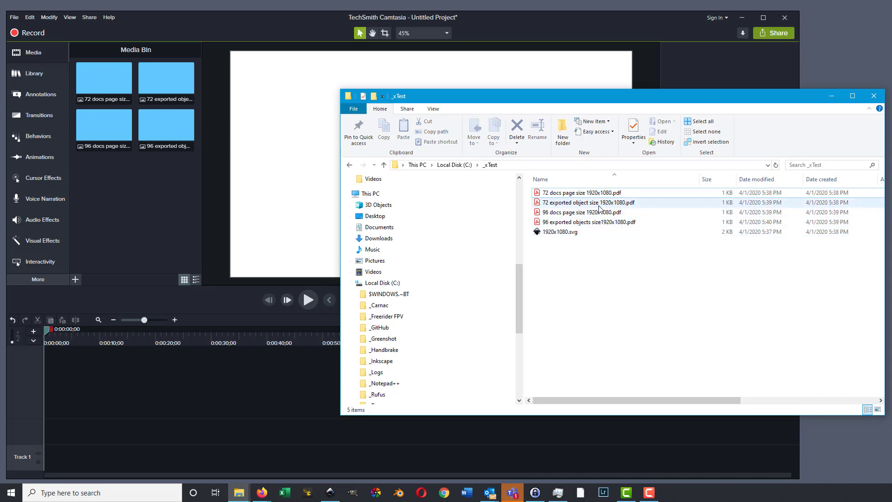
{"action": "double_click", "coordinate": [586, 192]}
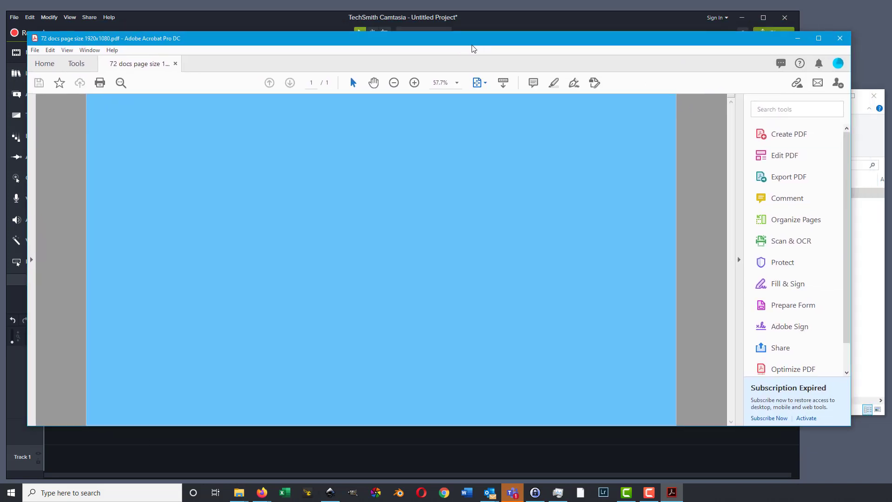
Look through Acrobat's available tools and viewing options, and minimize Acrobat to return to Camtasia.
{"action": "left_click", "coordinate": [77, 64]}
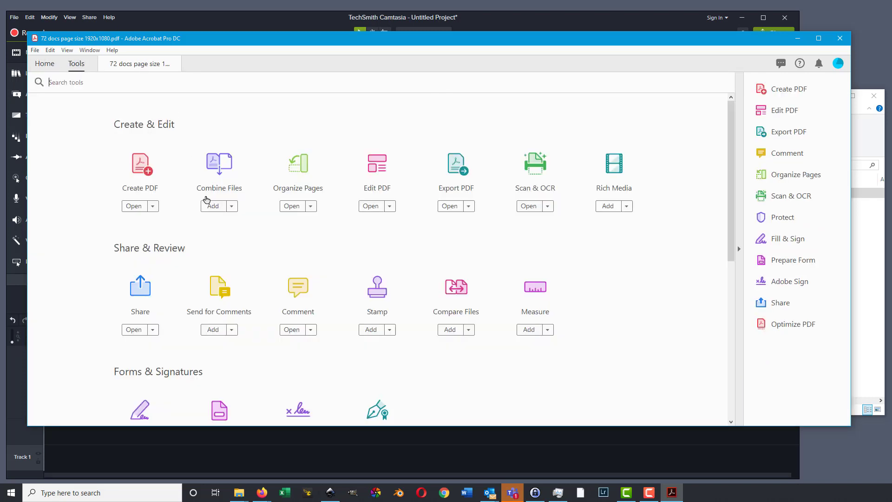
{"action": "scroll", "coordinate": [501, 244], "scroll_direction": "down", "scroll_amount": 4}
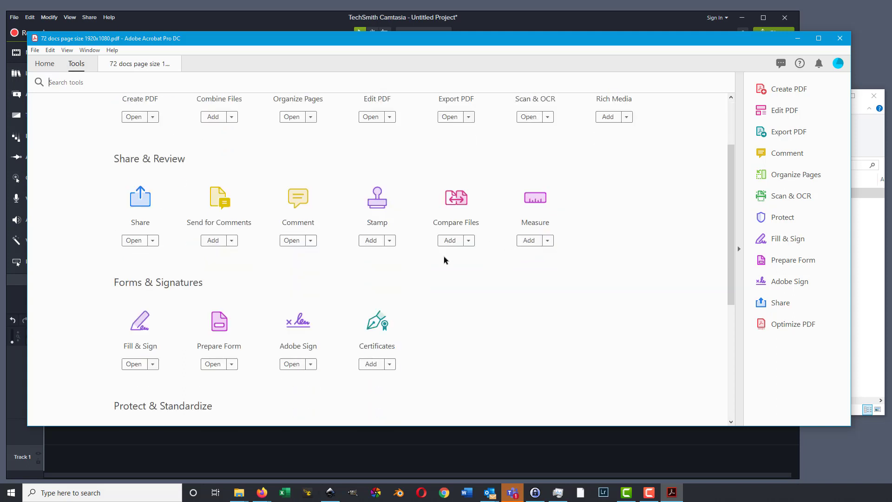
{"action": "left_click", "coordinate": [35, 50]}
{"action": "mouse_move", "coordinate": [66, 49]}
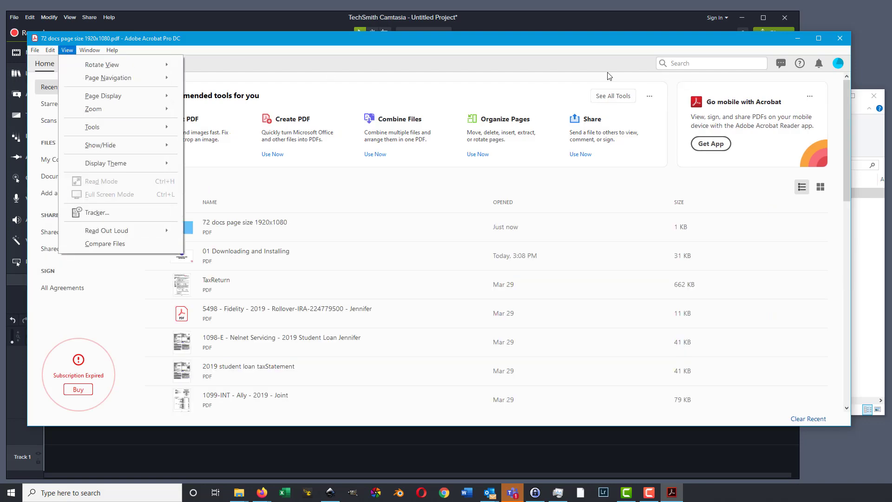
{"action": "left_click", "coordinate": [799, 38]}
{"action": "left_click", "coordinate": [798, 38]}
{"action": "left_click", "coordinate": [232, 36]}
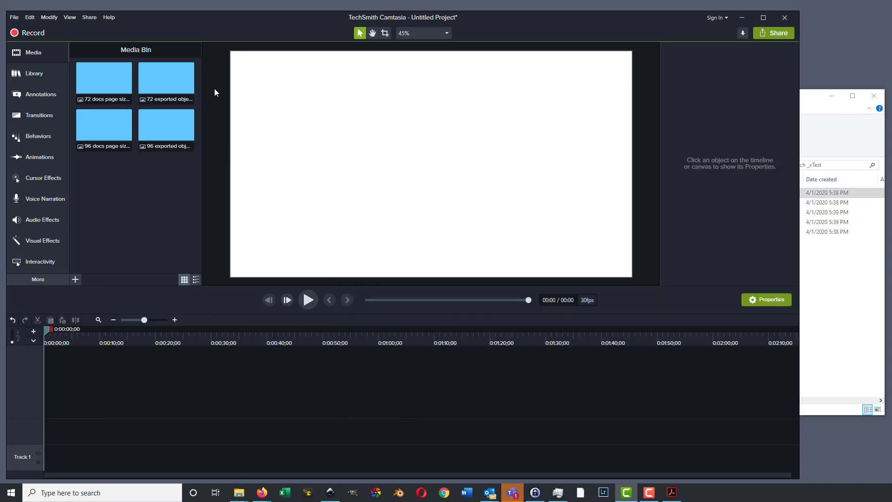
Place the 72 docs page size PDF at the start of Track 1 and set its scale to 133.3%.
{"action": "left_click_drag", "start_coordinate": [105, 85], "coordinate": [86, 458]}
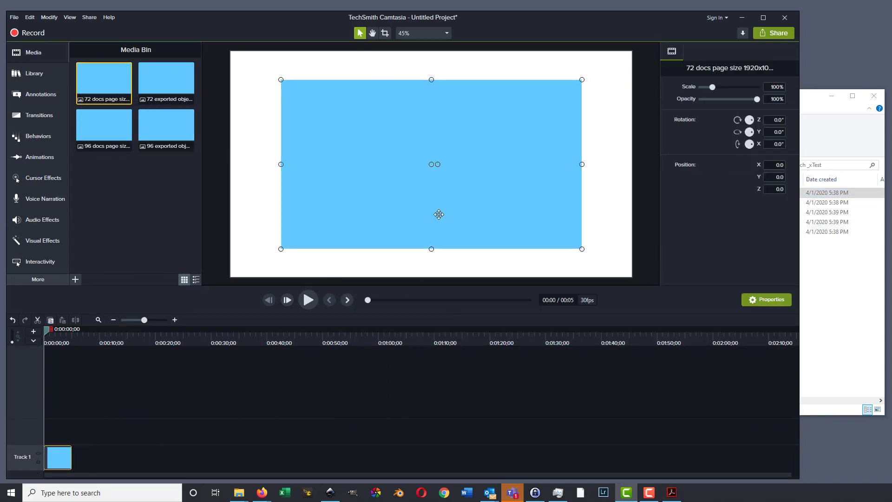
{"action": "left_click", "coordinate": [770, 88]}
{"action": "key", "text": "Return"}
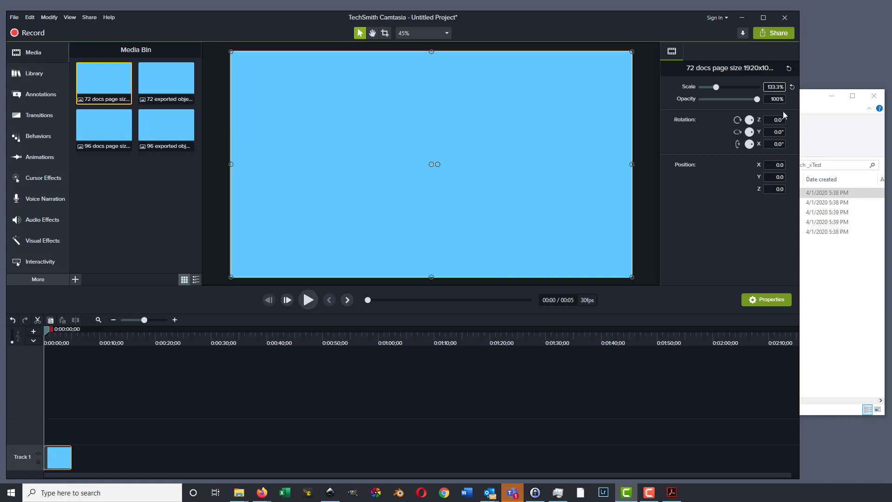
{"action": "left_click", "coordinate": [652, 111]}
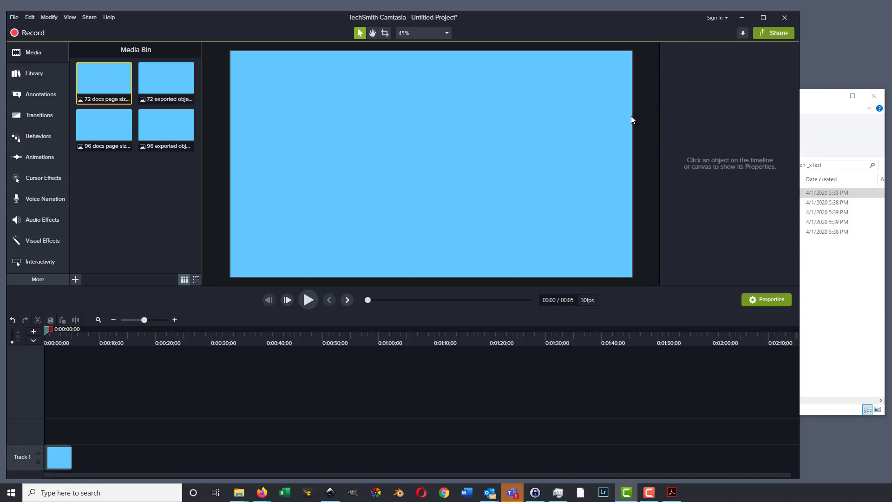
Undo the scaling of the 72 docs page size clip and delete the clip from the timeline.
{"action": "left_click", "coordinate": [576, 112]}
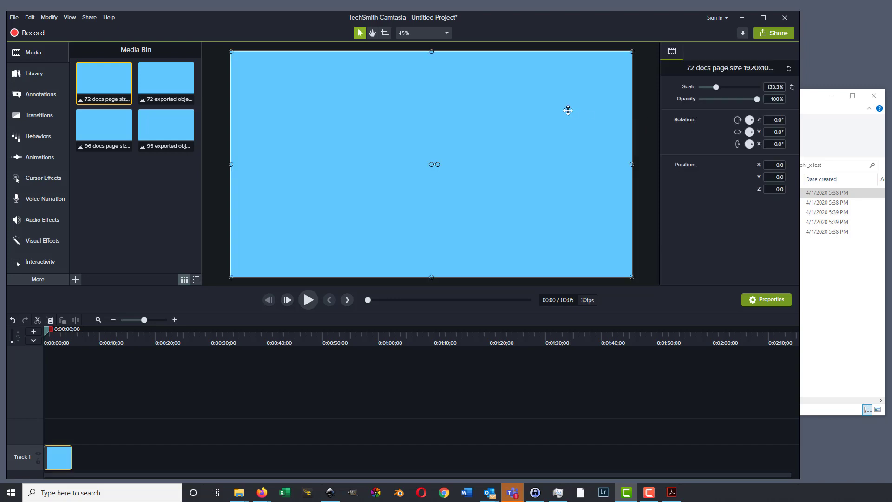
{"action": "key", "text": "ctrl+z"}
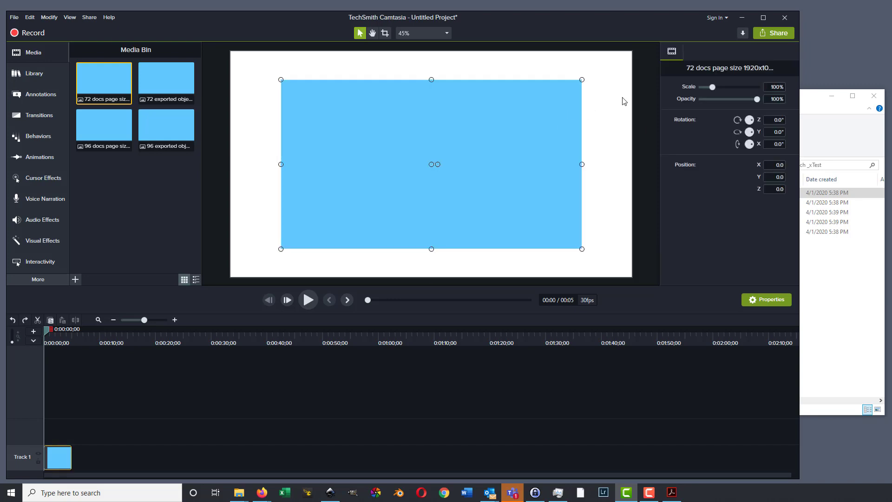
{"action": "key", "text": "Delete"}
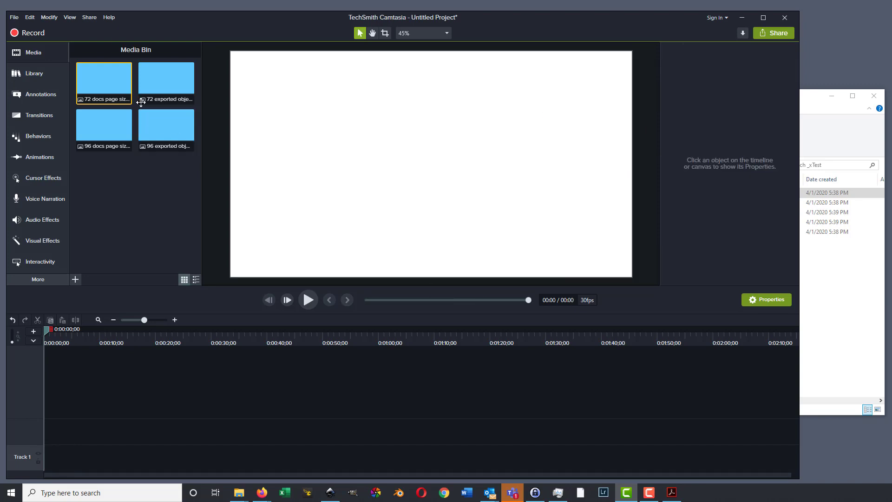
Preview the 72 exported object and 96 docs page size PDFs one at a time on Track 1, deleting each clip from the timeline.
{"action": "left_click_drag", "start_coordinate": [153, 83], "coordinate": [20, 474]}
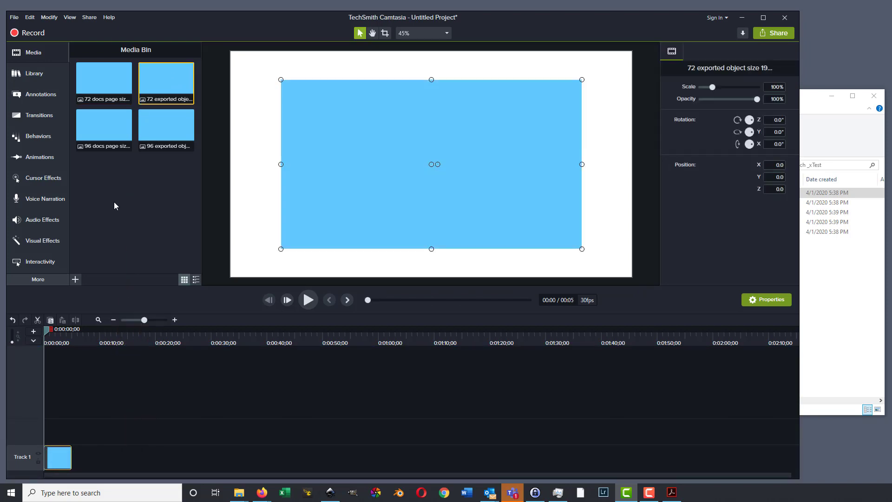
{"action": "key", "text": "Delete"}
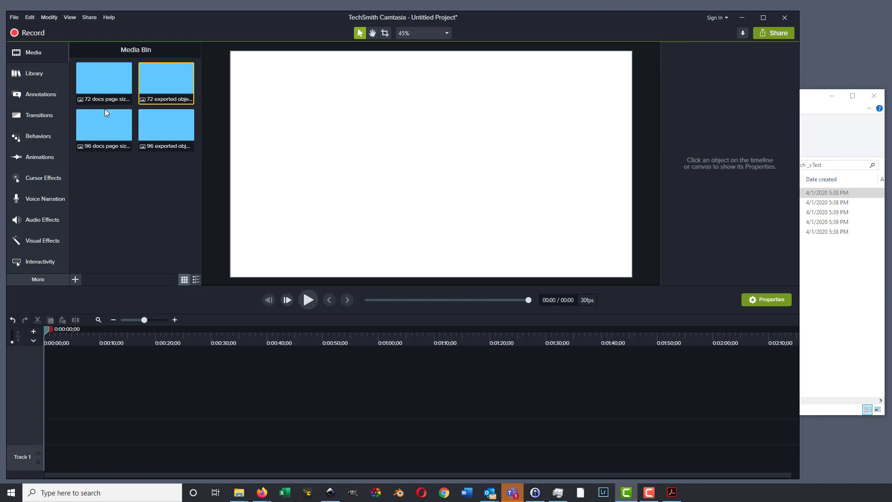
{"action": "left_click_drag", "start_coordinate": [106, 111], "coordinate": [38, 469]}
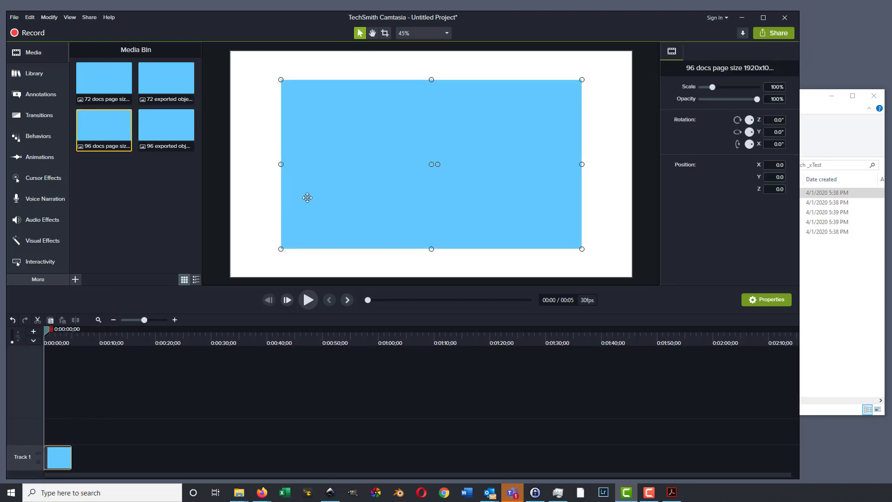
{"action": "key", "text": "Delete"}
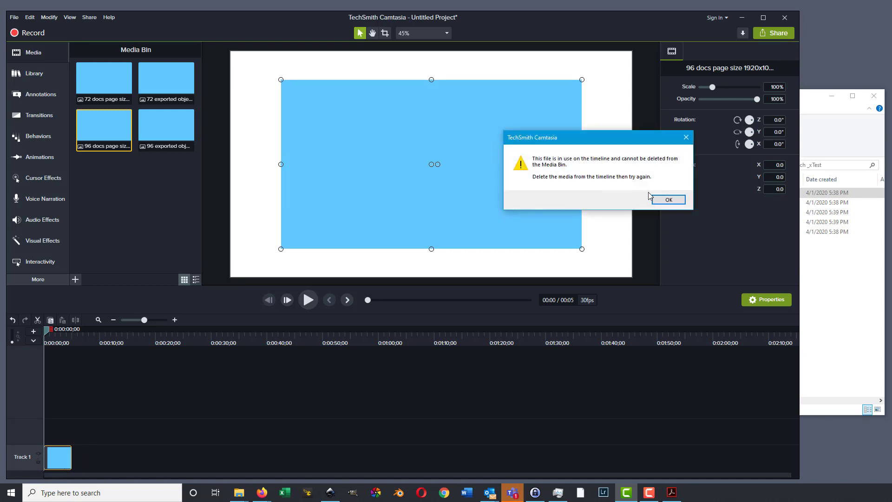
{"action": "left_click", "coordinate": [663, 200]}
{"action": "left_click", "coordinate": [220, 391]}
{"action": "left_click", "coordinate": [68, 453]}
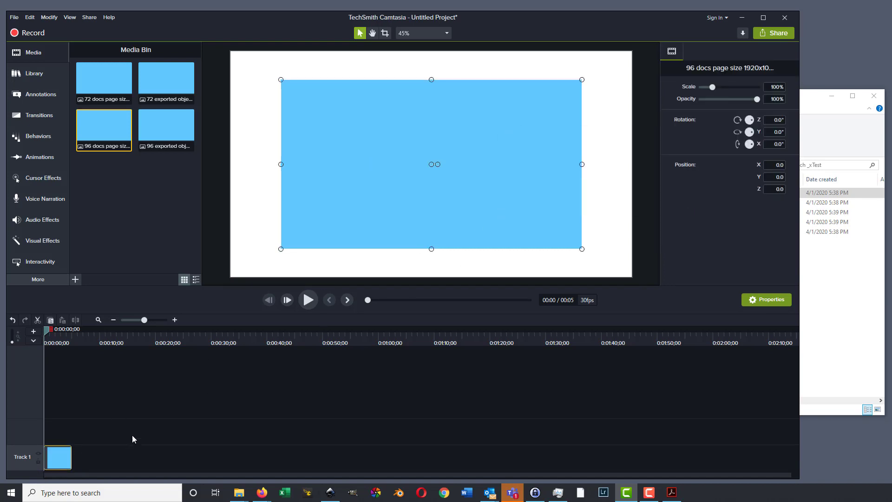
{"action": "key", "text": "Delete"}
Place the 96 exported objects PDF on Track 1 to compare its canvas size, and delete it from the timeline.
{"action": "left_click_drag", "start_coordinate": [162, 128], "coordinate": [44, 470]}
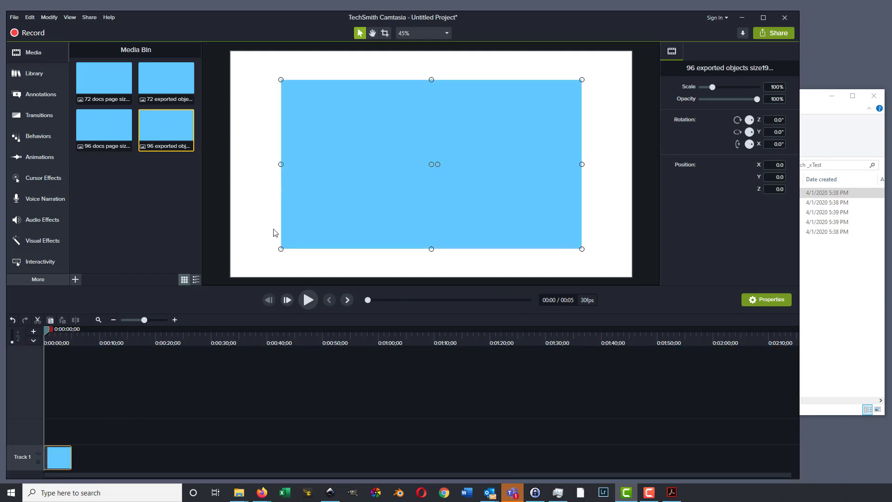
{"action": "left_click", "coordinate": [100, 438]}
{"action": "left_click", "coordinate": [63, 454]}
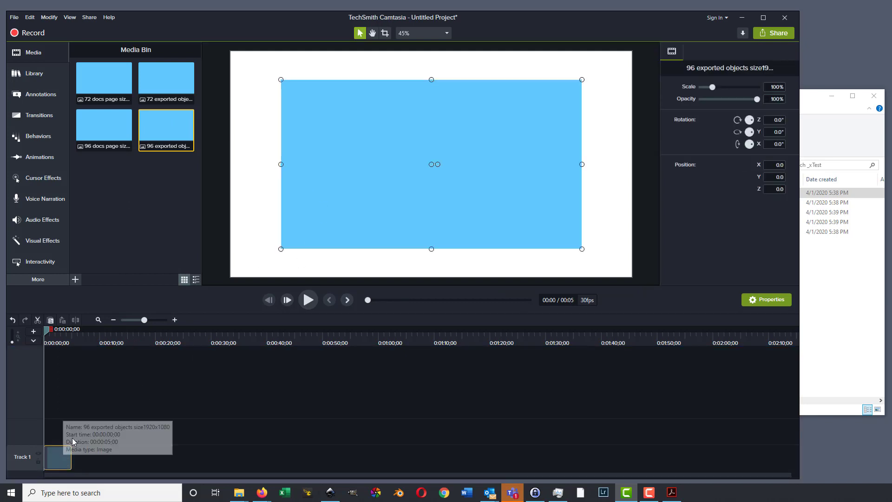
{"action": "key", "text": "Delete"}
{"action": "left_click", "coordinate": [133, 241]}
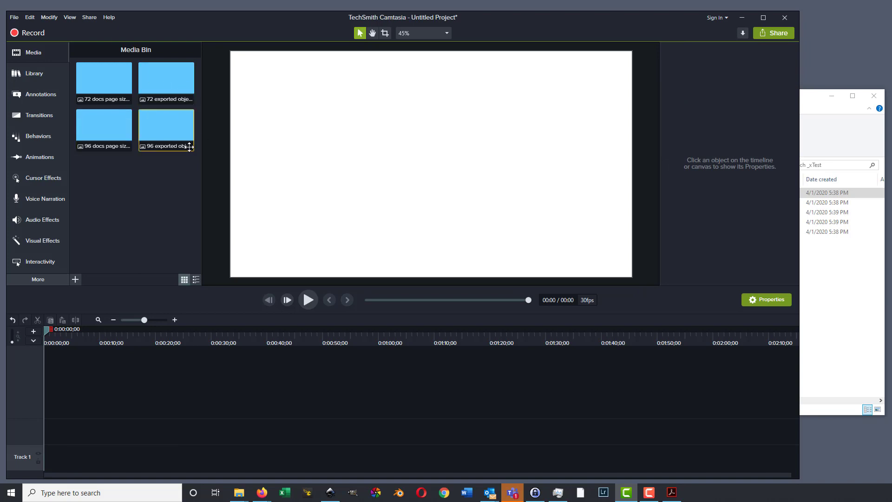